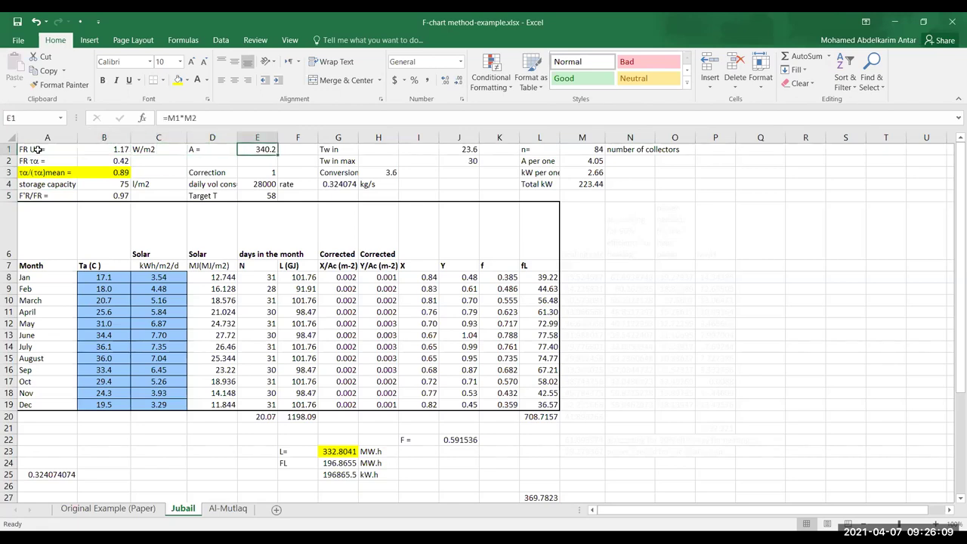
# - Examine the number of collectors in M1 and the area per collector in M2
pyautogui.press('Right')
pyautogui.press('Right')
pyautogui.press('Right')
pyautogui.press('Right')
pyautogui.press('Right')
pyautogui.press('Right')
pyautogui.press('Right')
pyautogui.press('Right')
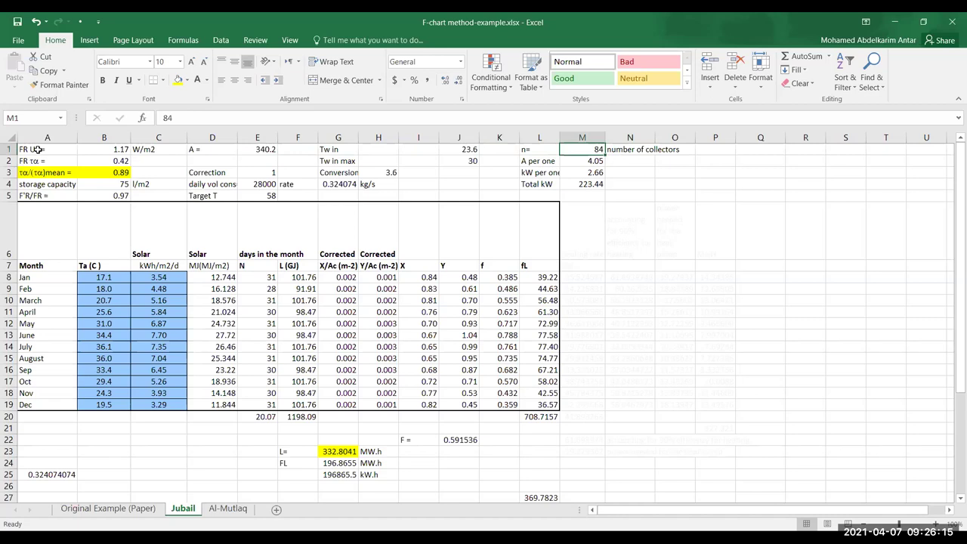
pyautogui.press('Down')
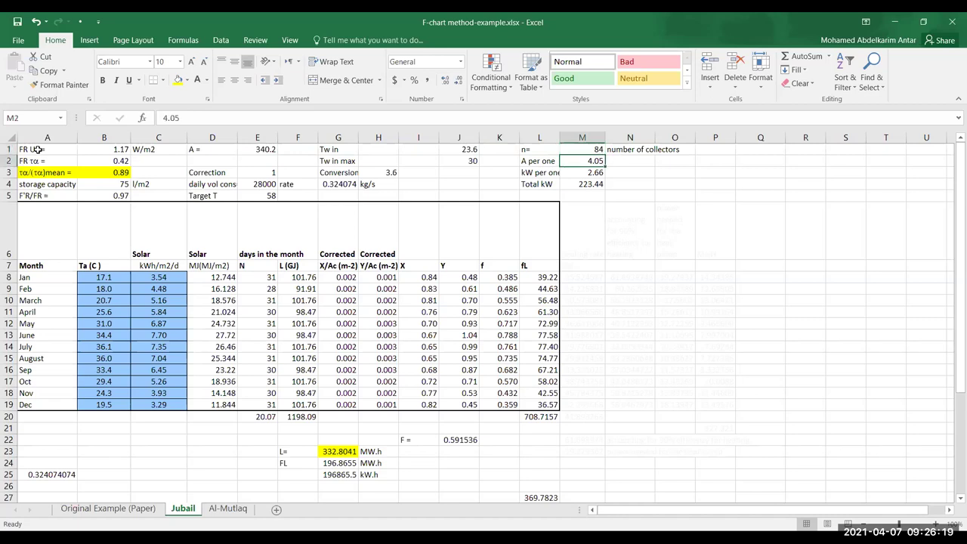
pyautogui.press('Up')
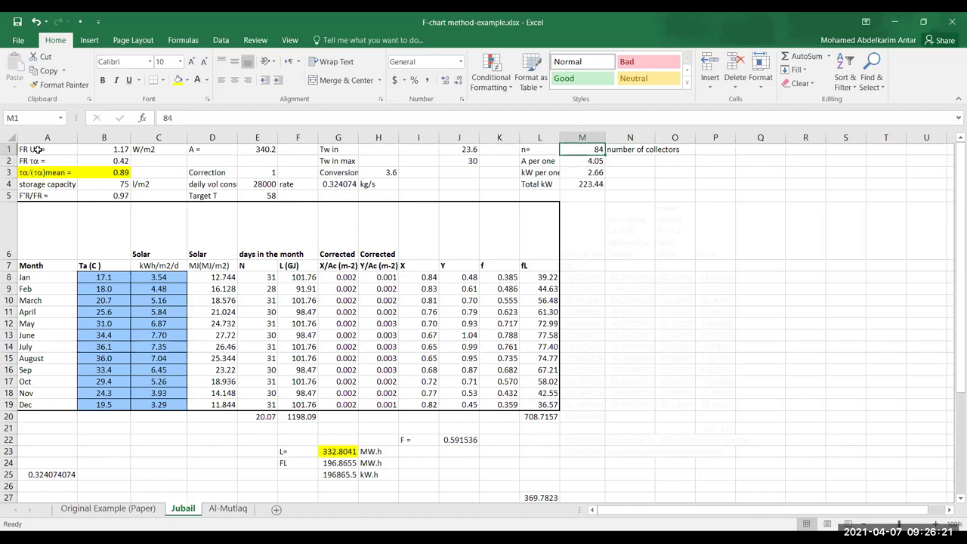
# - Examine the total collector area formula in E1 and the storage correction formula in E3
pyautogui.press('Left')
pyautogui.press('Left')
pyautogui.press('Left')
pyautogui.press('Left')
pyautogui.press('Left')
pyautogui.press('Left')
pyautogui.press('Left')
pyautogui.press('Left')
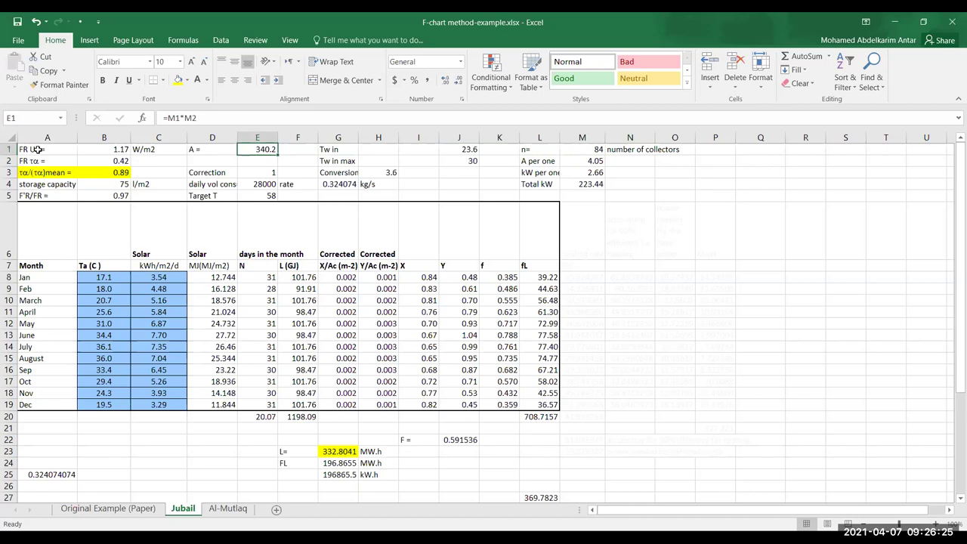
pyautogui.press('Down')
pyautogui.press('Down')
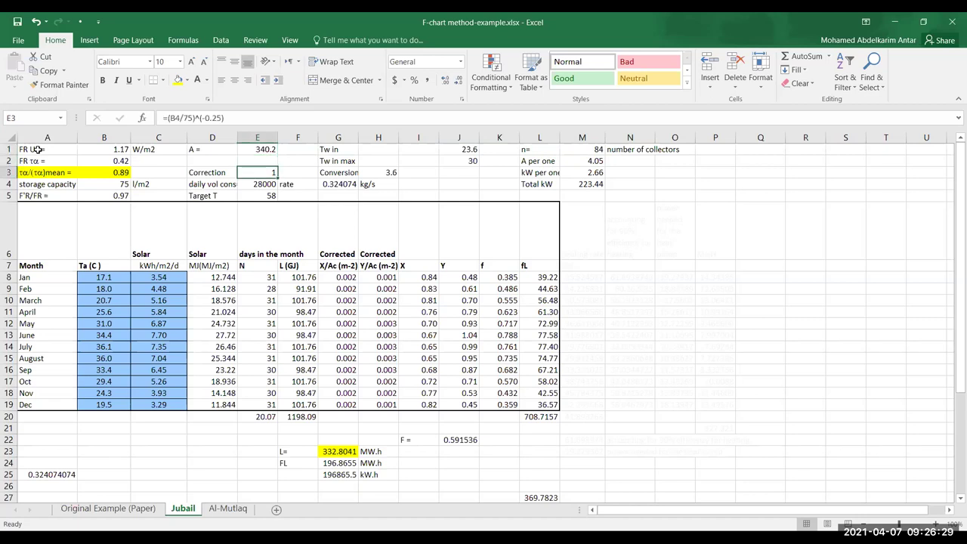
# - Set the storage capacity in B4 to 120 l/m2 and check the correction factor in E3
pyautogui.press('Left')
pyautogui.press('Left')
pyautogui.press('Left')
pyautogui.press('Down')
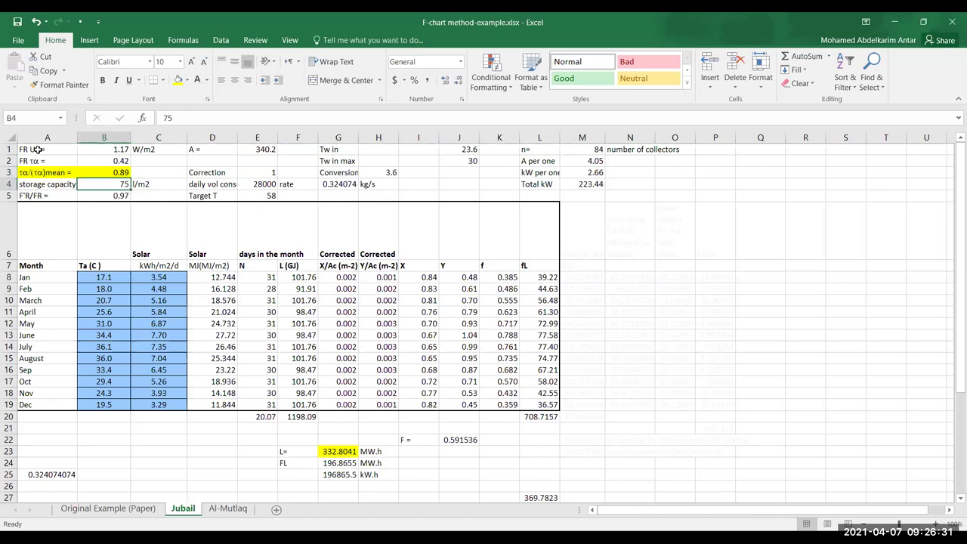
pyautogui.press('Right')
pyautogui.press('Right')
pyautogui.press('Left')
pyautogui.press('Left')
pyautogui.write('120')
pyautogui.press('Right')
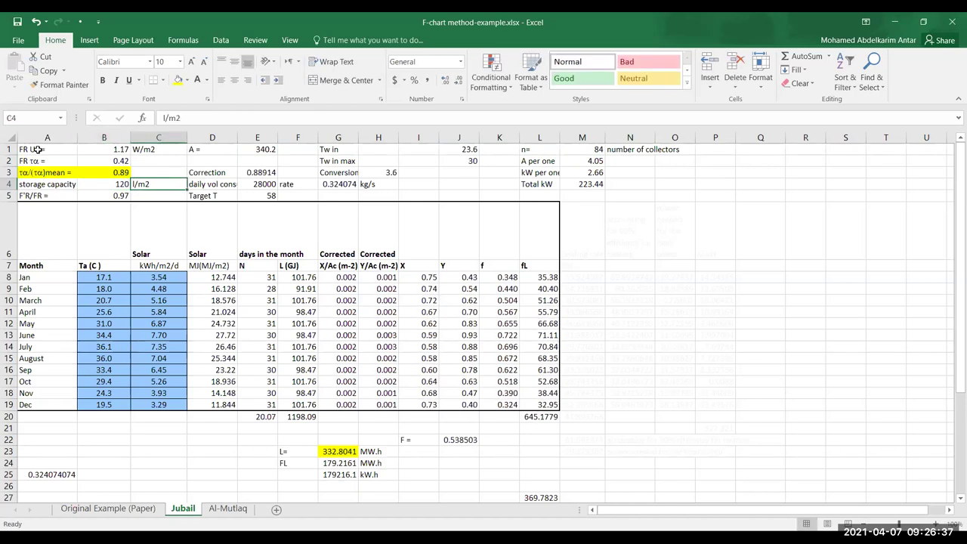
pyautogui.press('Up')
pyautogui.press('Right')
pyautogui.press('Right')
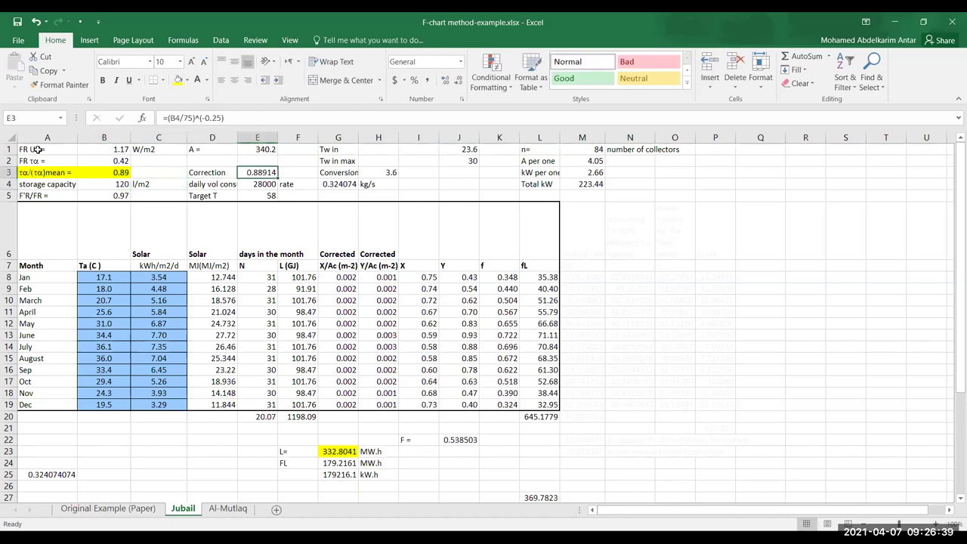
# - Set the storage capacity in B4 back to 75 l/m2 and recheck the correction factor in E3
pyautogui.press('Left')
pyautogui.press('Left')
pyautogui.press('Left')
pyautogui.press('Down')
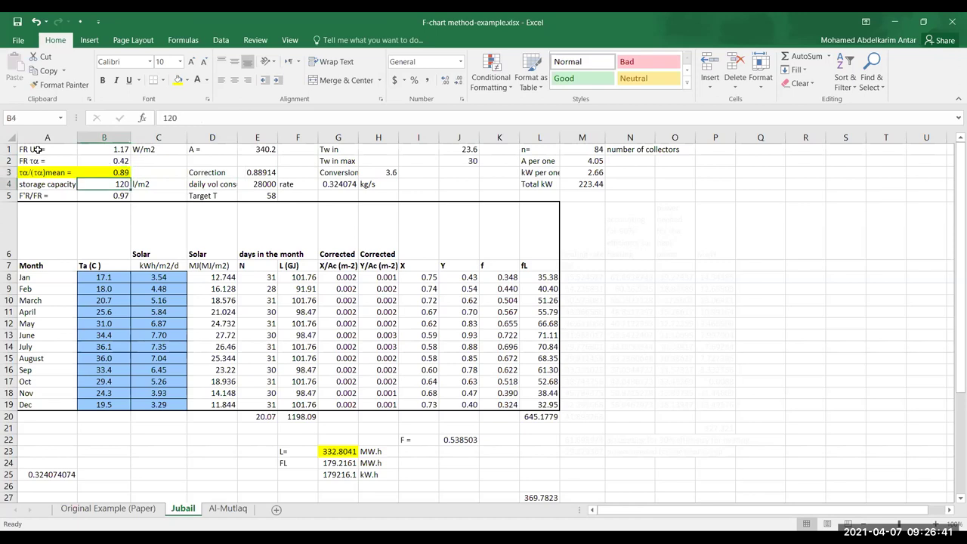
pyautogui.write('75')
pyautogui.press('Right')
pyautogui.press('Up')
pyautogui.press('Right')
pyautogui.press('Right')
# - Examine the daily volume consumption in E4 and the flow rate formula derived from it in G4
pyautogui.press('Down')
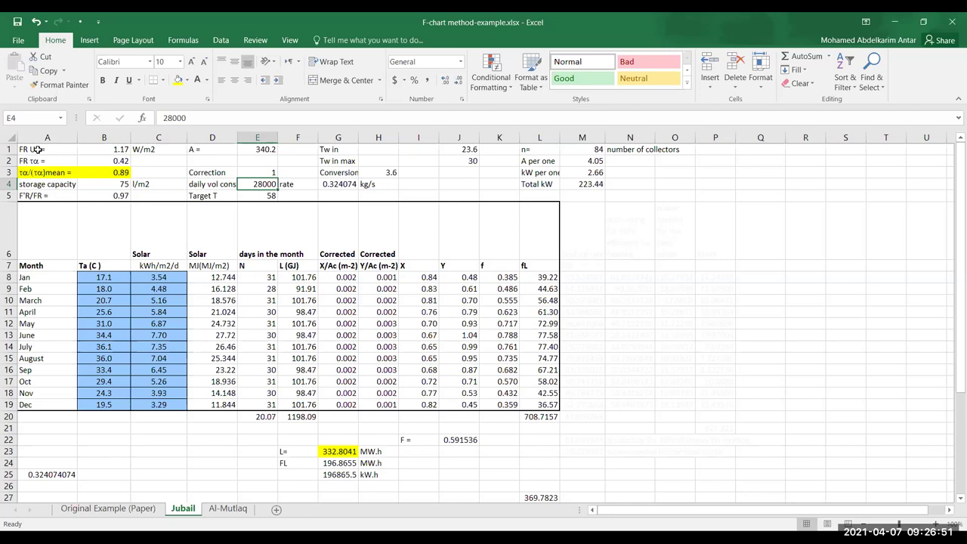
pyautogui.press('Left')
pyautogui.press('Right')
pyautogui.press('Right')
pyautogui.press('Right')
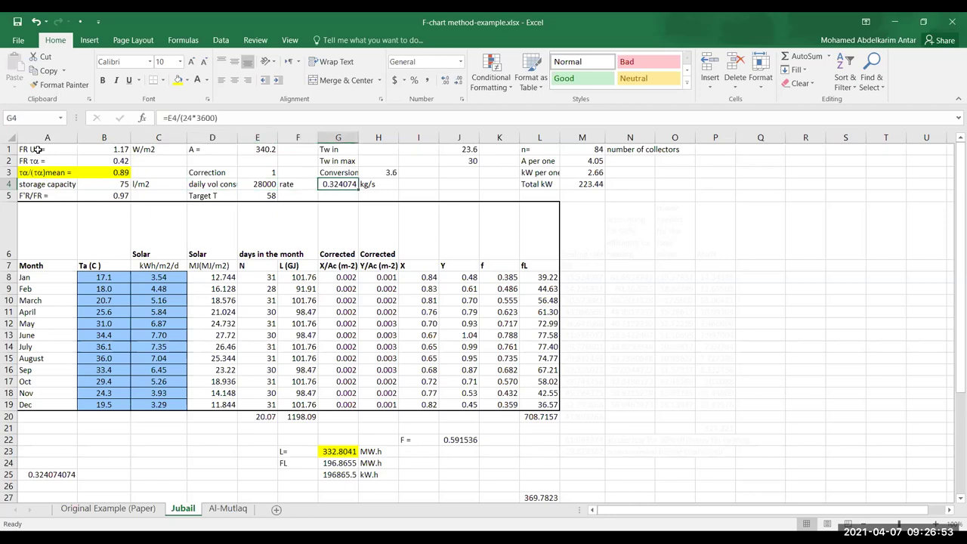
pyautogui.press('Left')
pyautogui.press('Left')
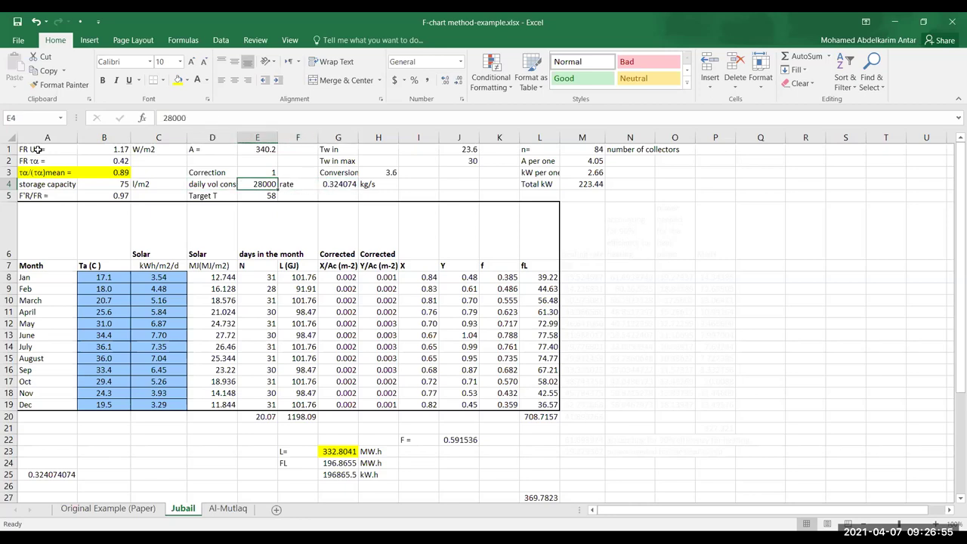
pyautogui.press('Right')
pyautogui.press('Right')
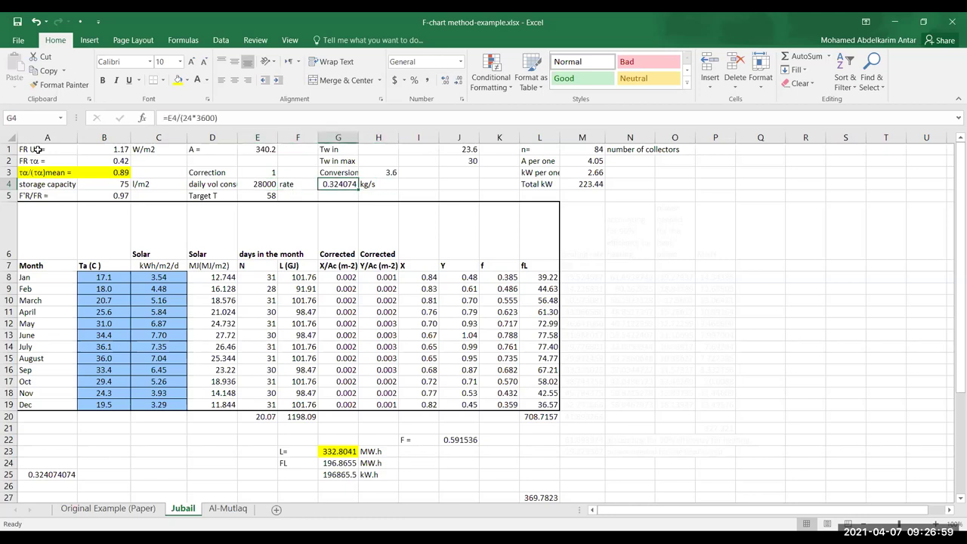
# - Check the target temperature in E5 and the collector area formula in E1
pyautogui.press('Down')
pyautogui.press('Left')
pyautogui.press('Left')
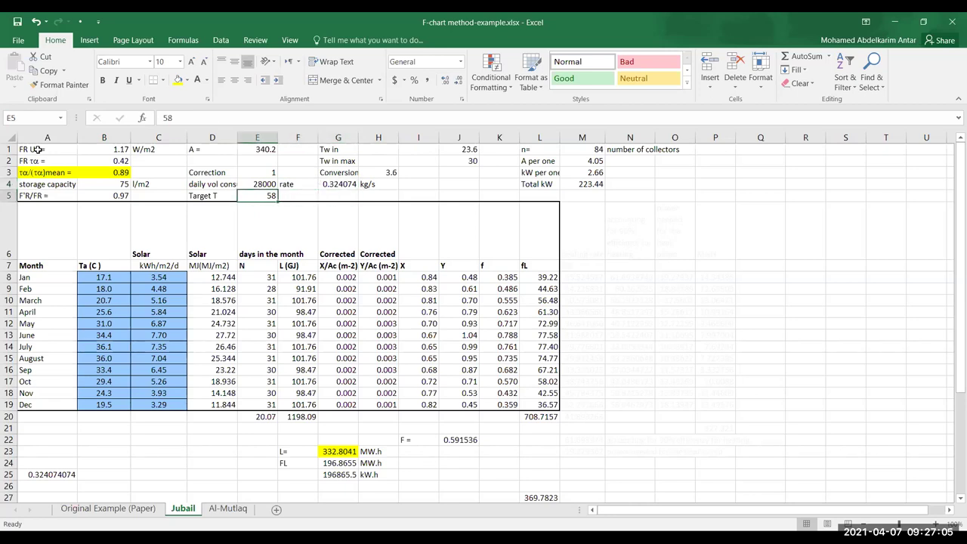
pyautogui.press('Up')
pyautogui.press('Up')
pyautogui.press('Up')
pyautogui.press('Up')
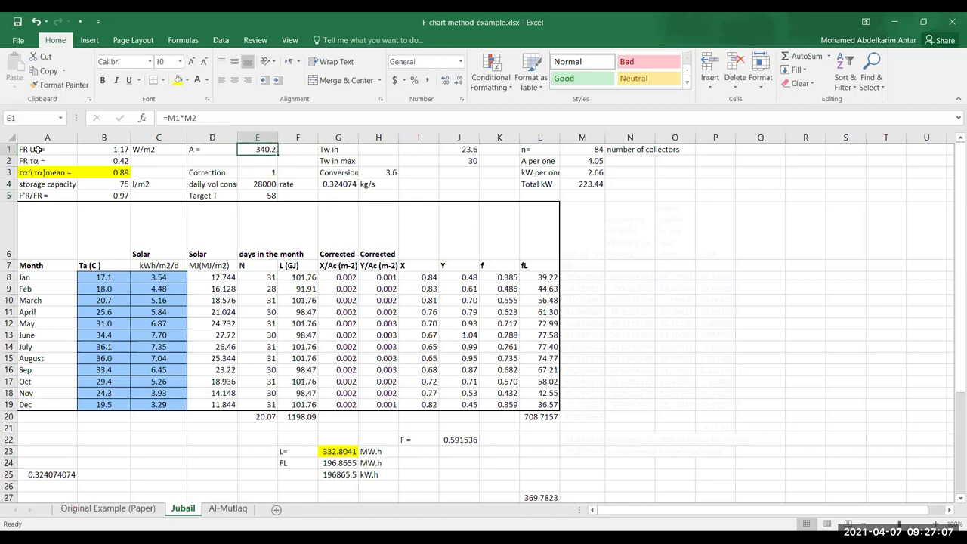
# - Examine the inlet water temperature in J1, the maximum water temperature in J2 and the conversion factor in H3
pyautogui.press('Right')
pyautogui.press('Right')
pyautogui.press('Right')
pyautogui.press('Right')
pyautogui.press('Right')
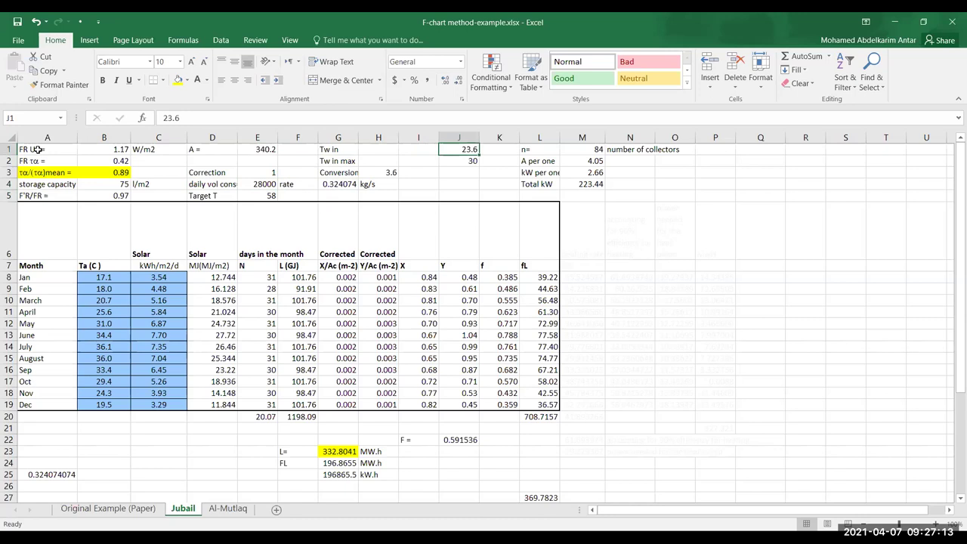
pyautogui.press('Down')
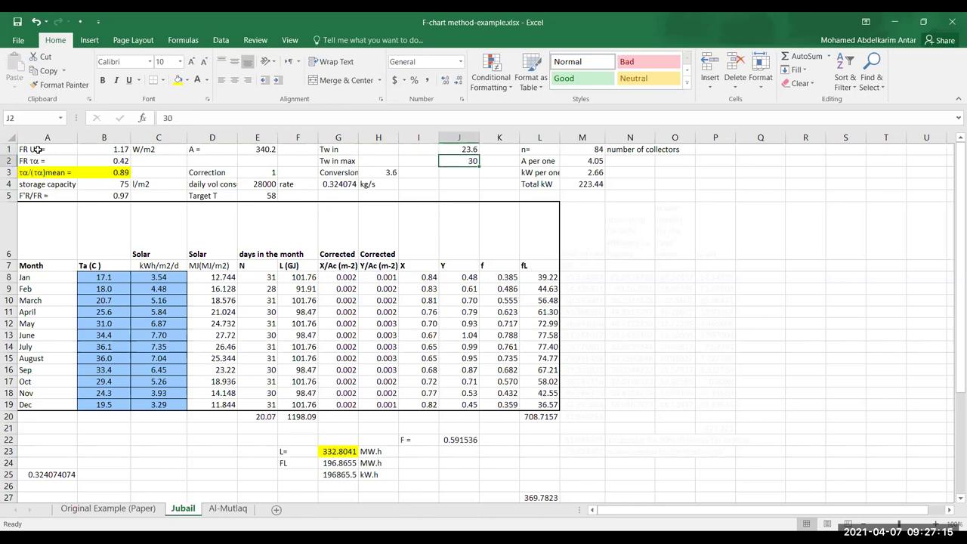
pyautogui.press('Down')
pyautogui.press('Left')
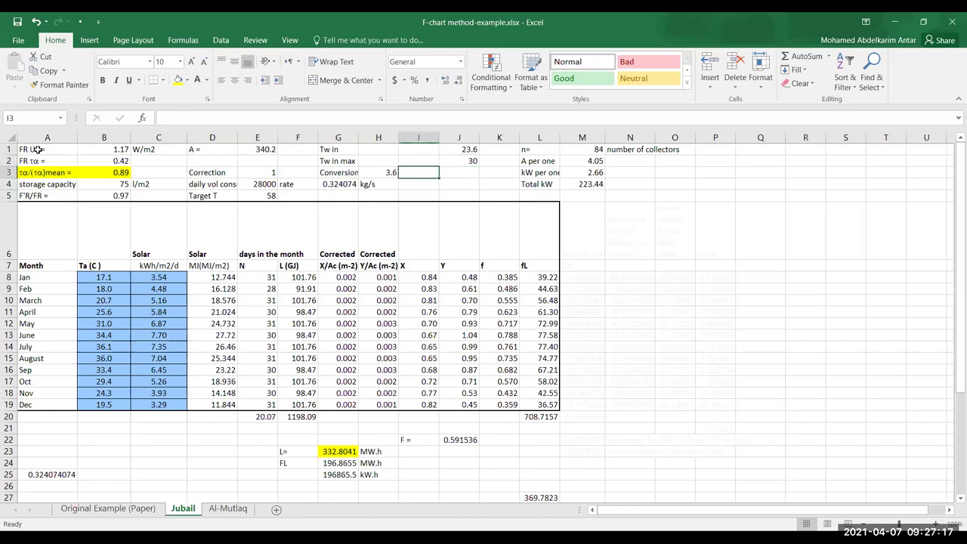
pyautogui.press('Left')
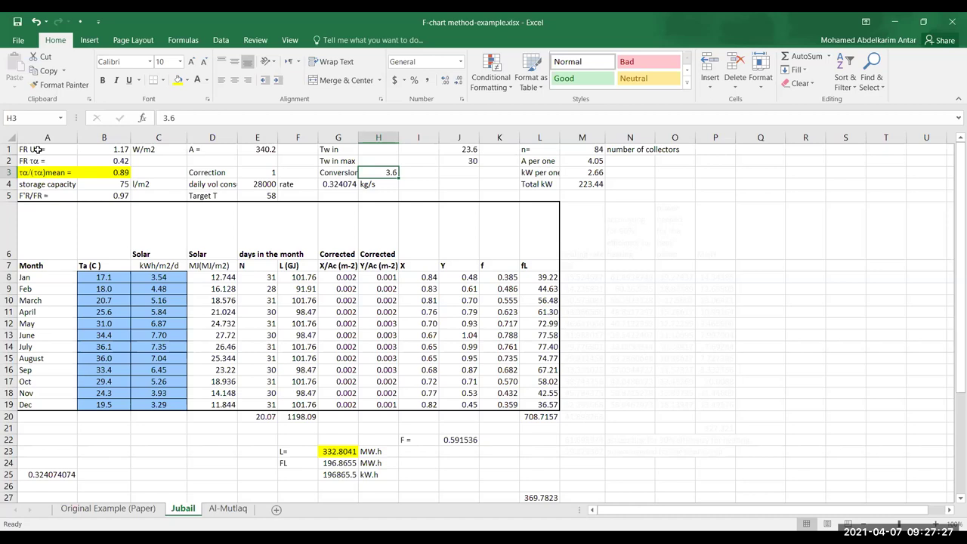
# - Examine the kW per collector label and its value in L3 and M3
pyautogui.press('Right')
pyautogui.press('Right')
pyautogui.press('Right')
pyautogui.press('Right')
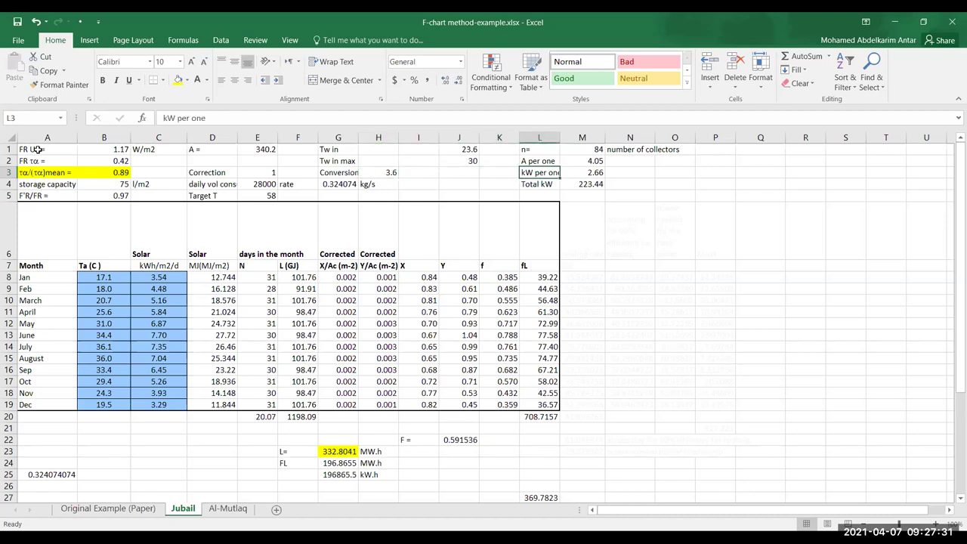
pyautogui.press('Right')
pyautogui.press('Left')
pyautogui.press('Right')
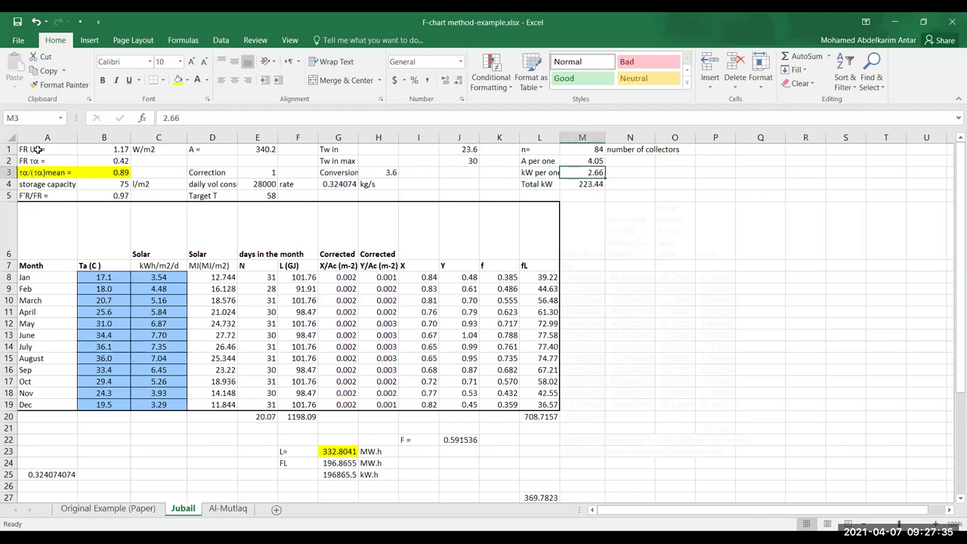
pyautogui.press('Left')
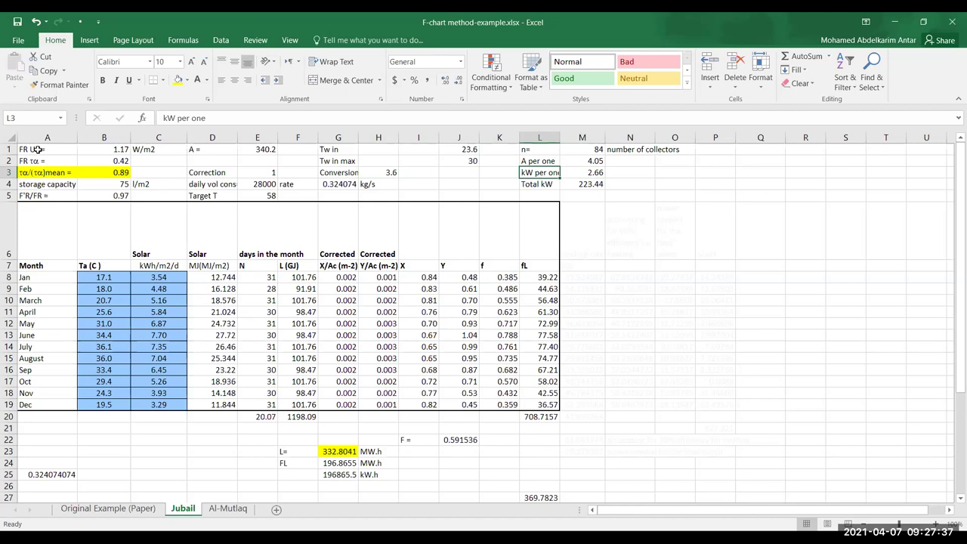
pyautogui.press('Right')
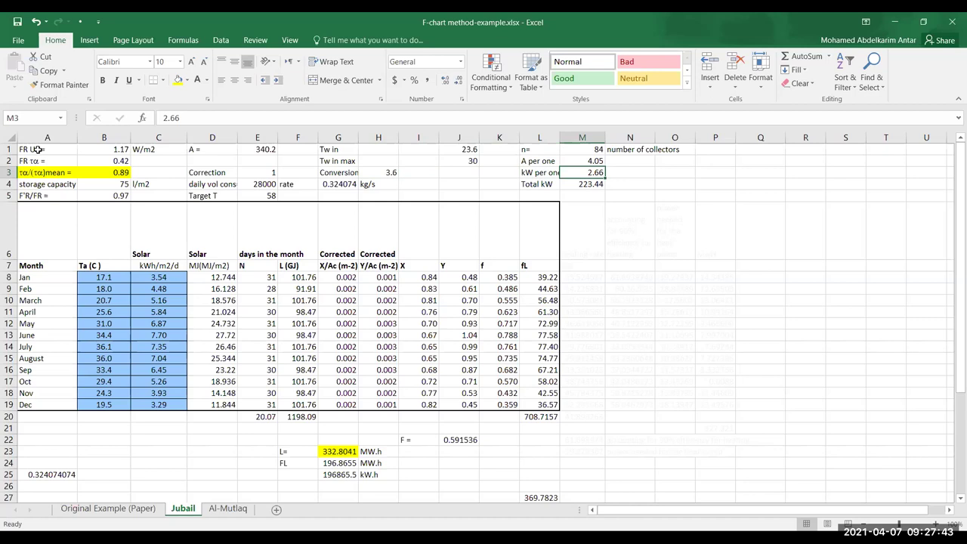
# - Examine the total kW formula in M4 by tracing its inputs, the number of collectors and kW per collector
pyautogui.press('Down')
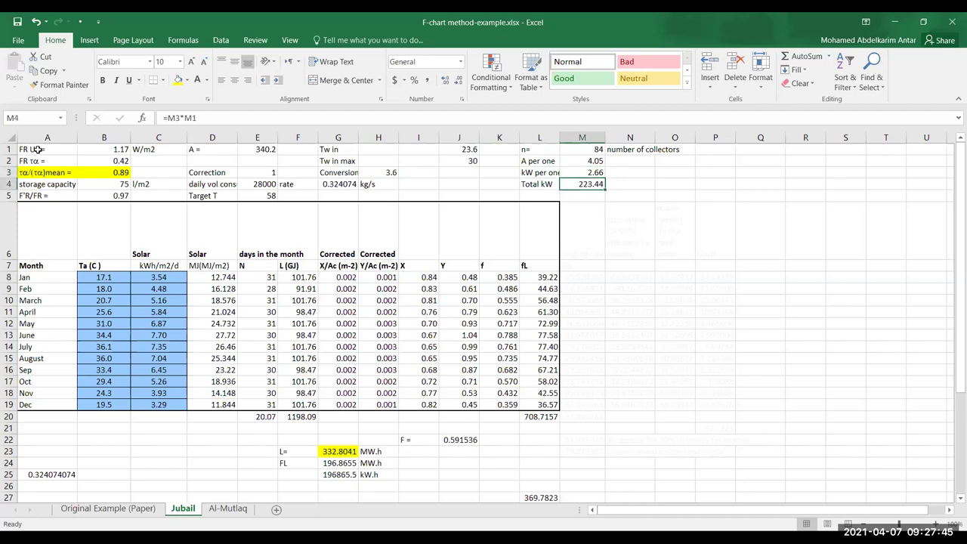
pyautogui.press('Up')
pyautogui.press('Up')
pyautogui.press('Up')
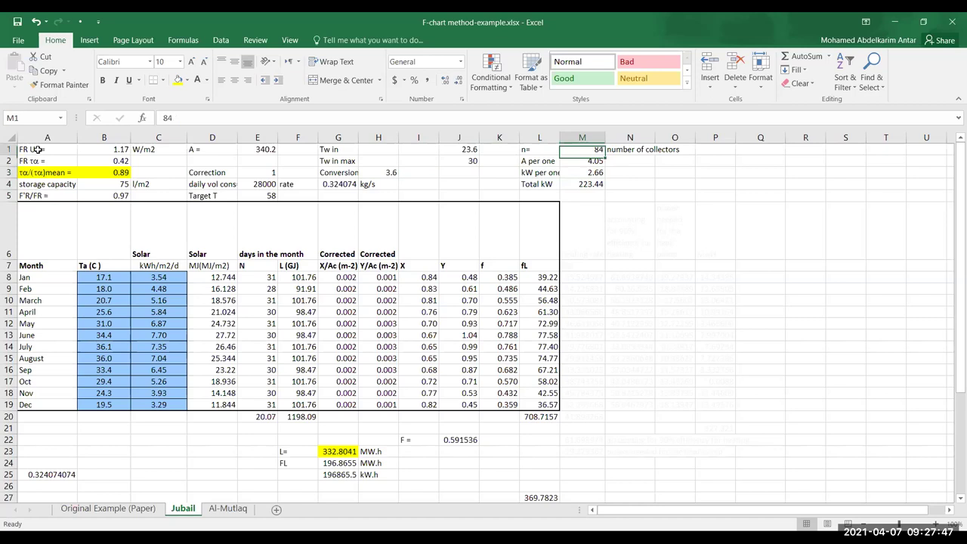
pyautogui.press('Down')
pyautogui.press('Down')
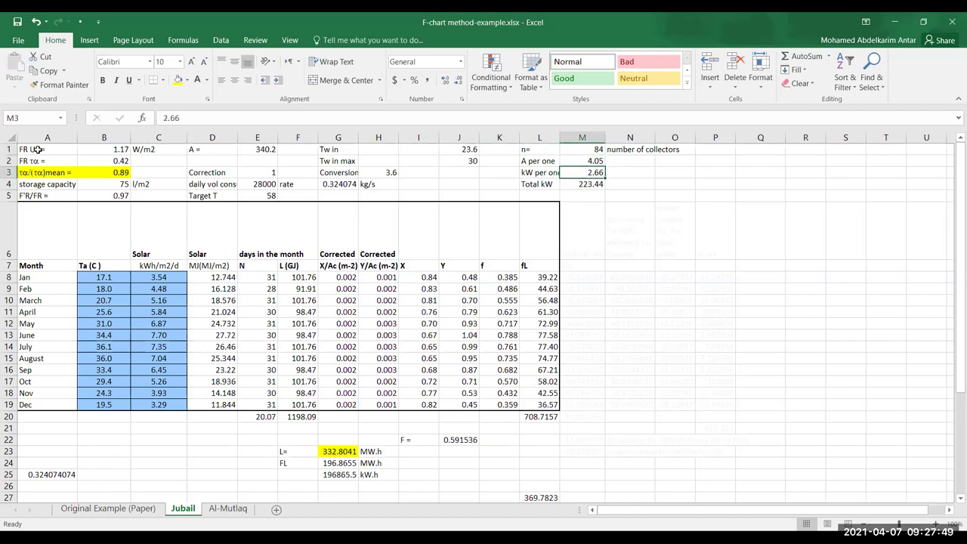
pyautogui.press('Down')
pyautogui.press('Up')
pyautogui.press('Up')
pyautogui.press('Up')
pyautogui.press('Down')
pyautogui.press('Down')
pyautogui.press('Down')
pyautogui.press('Up')
pyautogui.press('Down')
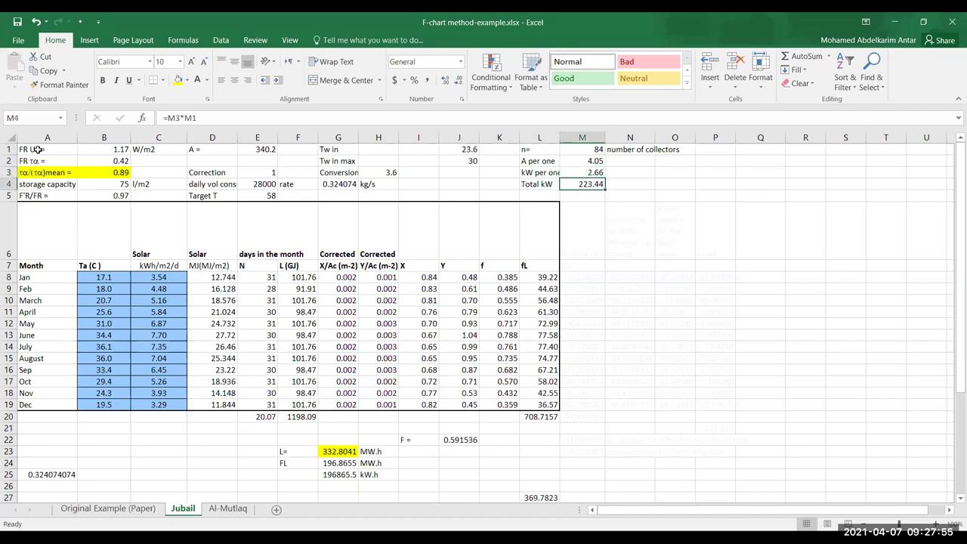
pyautogui.press('Down')
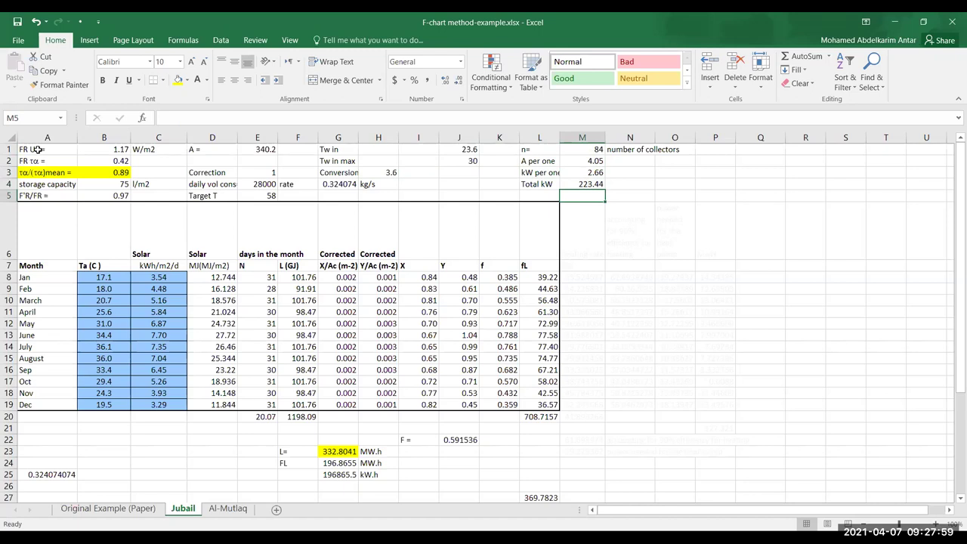
# - Review the Month column of the monthly table from January to December
pyautogui.press('Down')
pyautogui.press('Left')
pyautogui.press('Left')
pyautogui.press('Left')
pyautogui.press('Left')
pyautogui.press('Left')
pyautogui.press('Left')
pyautogui.press('Left')
pyautogui.press('Left')
pyautogui.press('Left')
pyautogui.press('Left')
pyautogui.press('Left')
pyautogui.press('Left')
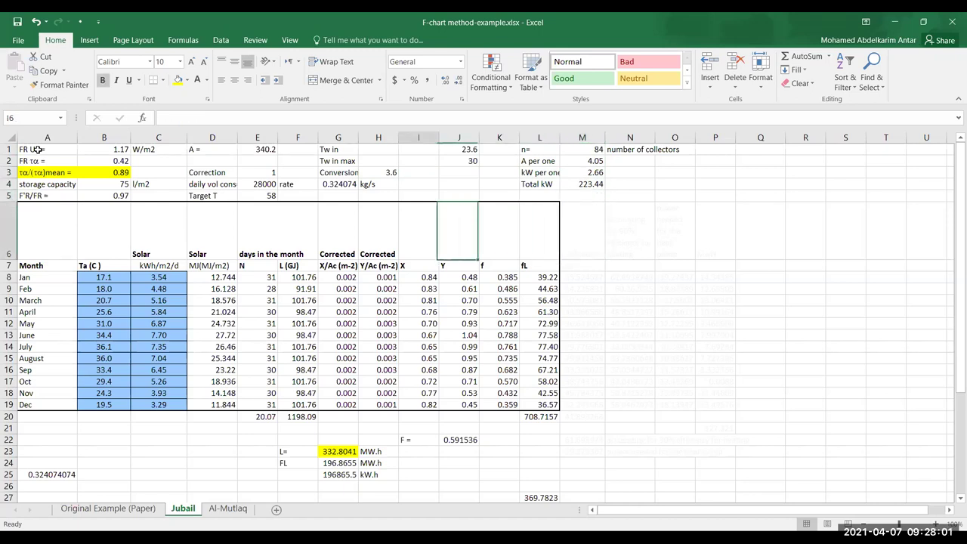
pyautogui.press('Right')
pyautogui.press('Right')
pyautogui.press('Left')
pyautogui.press('Left')
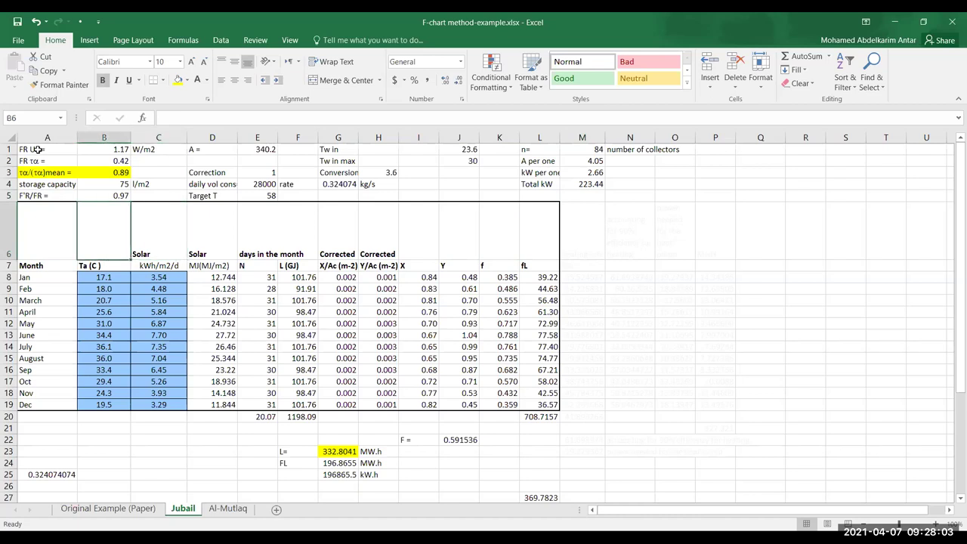
pyautogui.press('Down')
pyautogui.press('Down')
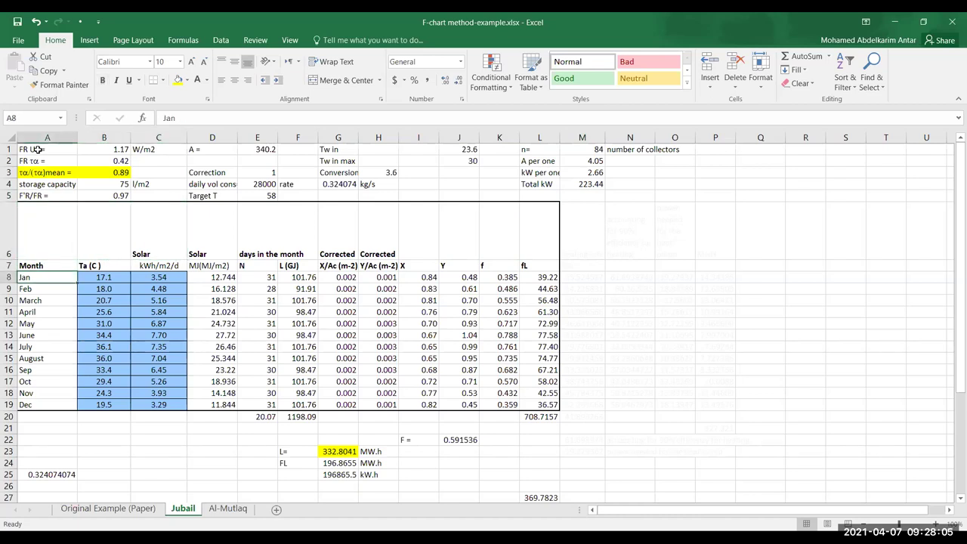
pyautogui.press('Down')
pyautogui.press('Down')
pyautogui.press('Down')
pyautogui.hotkey('ctrl', 'Down')
pyautogui.press('Up')
pyautogui.press('Up')
pyautogui.press('Up')
pyautogui.press('Up')
pyautogui.press('Up')
pyautogui.press('Up')
pyautogui.press('Up')
pyautogui.press('Up')
pyautogui.press('Up')
pyautogui.press('Up')
pyautogui.press('Up')
pyautogui.press('Up')
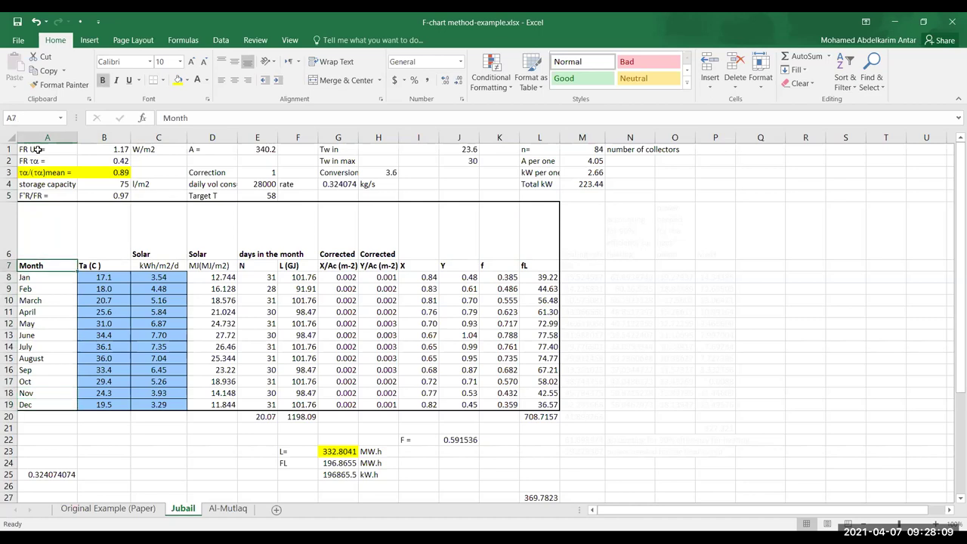
# - Review the monthly ambient temperatures in the Ta column from January to December
pyautogui.press('Right')
pyautogui.press('Down')
pyautogui.press('Down')
pyautogui.press('Down')
pyautogui.press('Down')
pyautogui.press('Down')
pyautogui.press('Down')
pyautogui.press('Down')
pyautogui.press('Down')
pyautogui.press('Down')
pyautogui.press('Down')
pyautogui.press('Down')
pyautogui.press('Down')
pyautogui.press('Up')
pyautogui.press('Up')
pyautogui.press('Up')
pyautogui.press('Up')
pyautogui.press('Up')
pyautogui.press('Up')
pyautogui.press('Up')
pyautogui.press('Up')
pyautogui.press('Up')
pyautogui.press('Up')
pyautogui.press('Up')
pyautogui.press('Up')
pyautogui.press('Up')
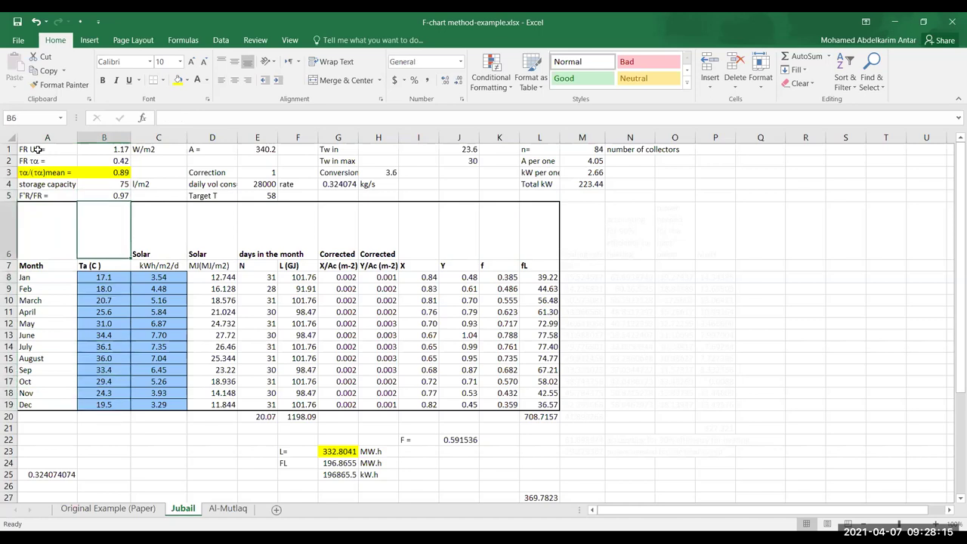
# - Review the monthly solar radiation values in the kWh/m2/d column from January to December
pyautogui.press('Down')
pyautogui.press('Down')
pyautogui.press('Right')
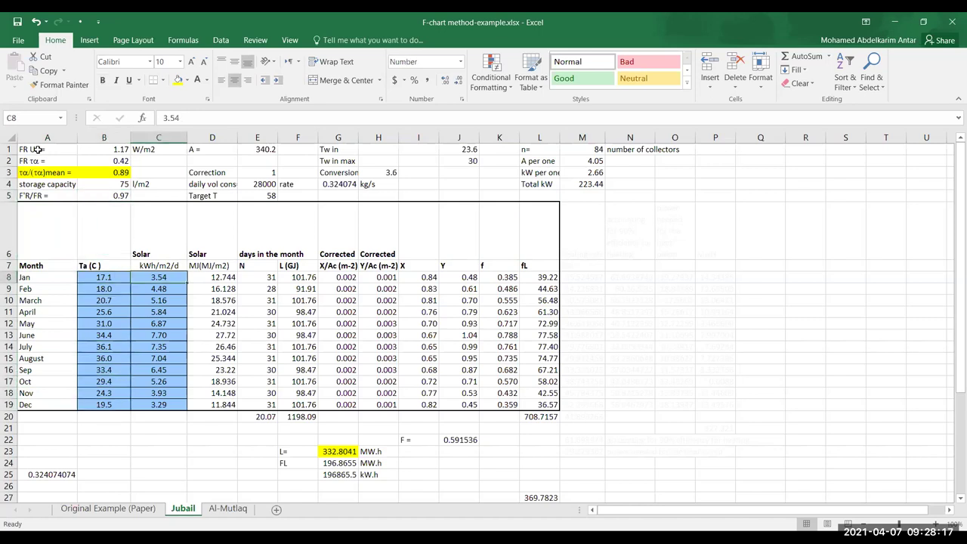
pyautogui.press('Down')
pyautogui.press('Down')
pyautogui.press('Down')
pyautogui.press('Down')
pyautogui.press('Down')
pyautogui.press('Down')
pyautogui.press('Down')
pyautogui.press('Down')
pyautogui.press('Down')
pyautogui.press('Down')
pyautogui.press('Down')
pyautogui.press('Up')
pyautogui.press('Up')
pyautogui.press('Up')
pyautogui.press('Up')
pyautogui.press('Up')
pyautogui.press('Up')
pyautogui.press('Up')
pyautogui.press('Up')
pyautogui.press('Up')
pyautogui.press('Up')
pyautogui.press('Up')
# - Review the formulas converting monthly solar radiation to MJ/m2 with the conversion factor in H3
pyautogui.press('Right')
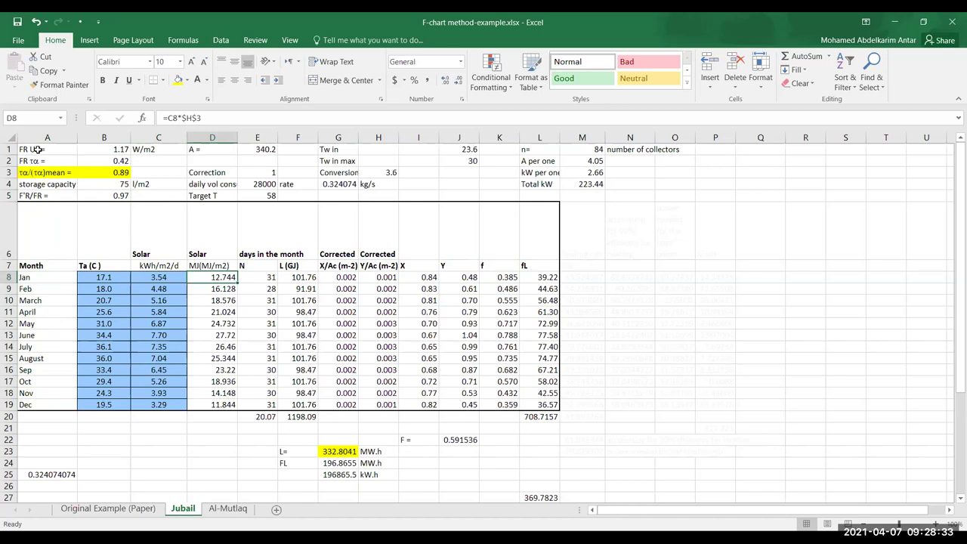
pyautogui.press('Down')
pyautogui.press('Down')
pyautogui.press('Down')
pyautogui.press('Down')
pyautogui.press('Down')
pyautogui.press('Down')
pyautogui.press('Down')
pyautogui.press('Down')
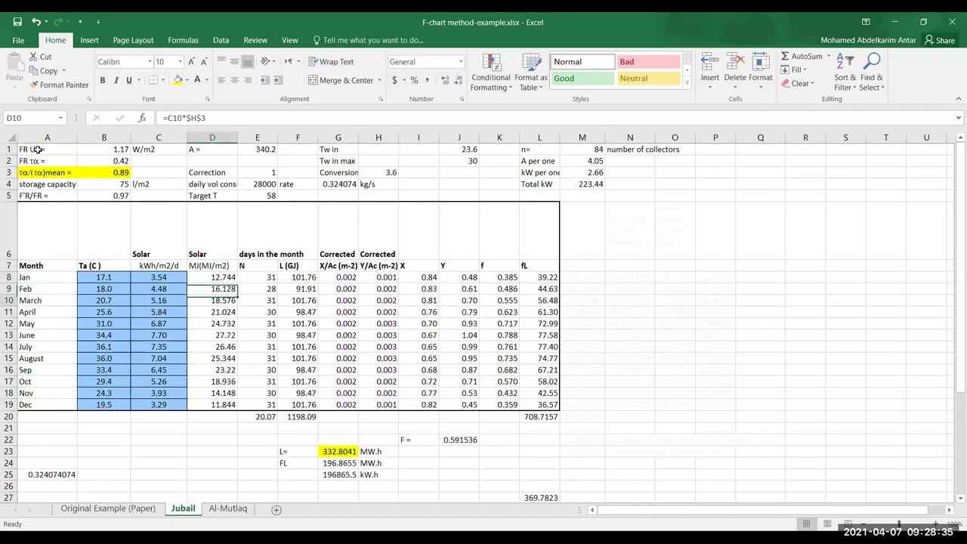
pyautogui.press('Up')
pyautogui.press('Up')
pyautogui.press('Up')
pyautogui.press('Up')
pyautogui.press('Up')
pyautogui.press('Up')
pyautogui.press('Up')
pyautogui.press('Up')
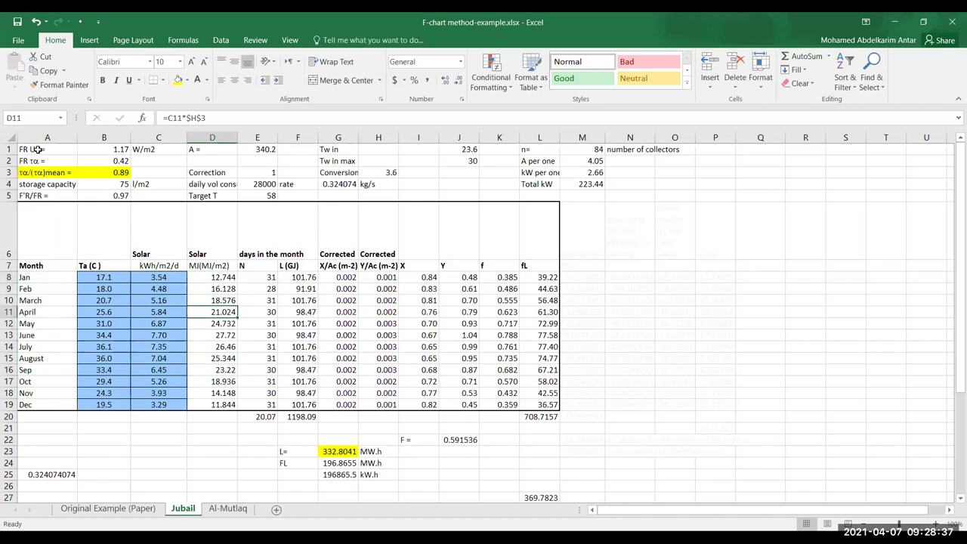
# - Review the number of days in each month in column N of the monthly table
pyautogui.press('Right')
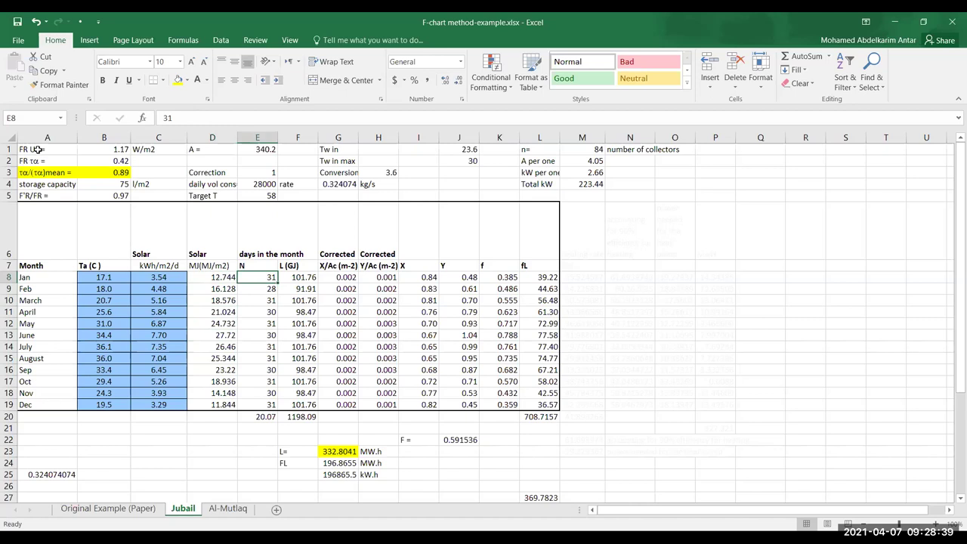
pyautogui.press('Down')
pyautogui.press('Down')
pyautogui.press('Down')
pyautogui.press('Down')
pyautogui.press('Down')
pyautogui.press('Down')
pyautogui.press('Up')
pyautogui.press('Up')
pyautogui.press('Up')
pyautogui.press('Up')
pyautogui.press('Up')
pyautogui.press('Up')
# - Examine the January L (GJ) formula in F8 by tracing the daily volume, target temperature, maximum inlet temperature and days it uses
pyautogui.press('Right')
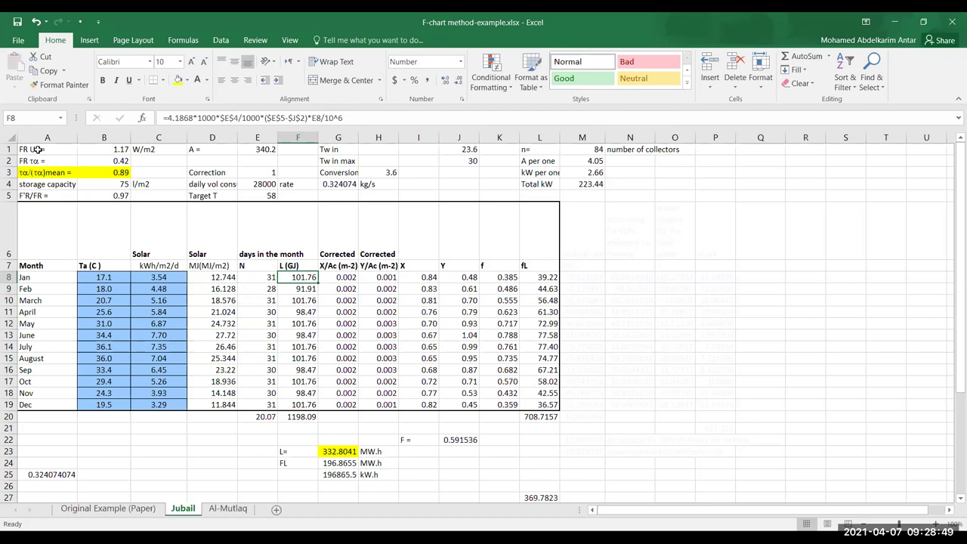
pyautogui.click(345, 118)
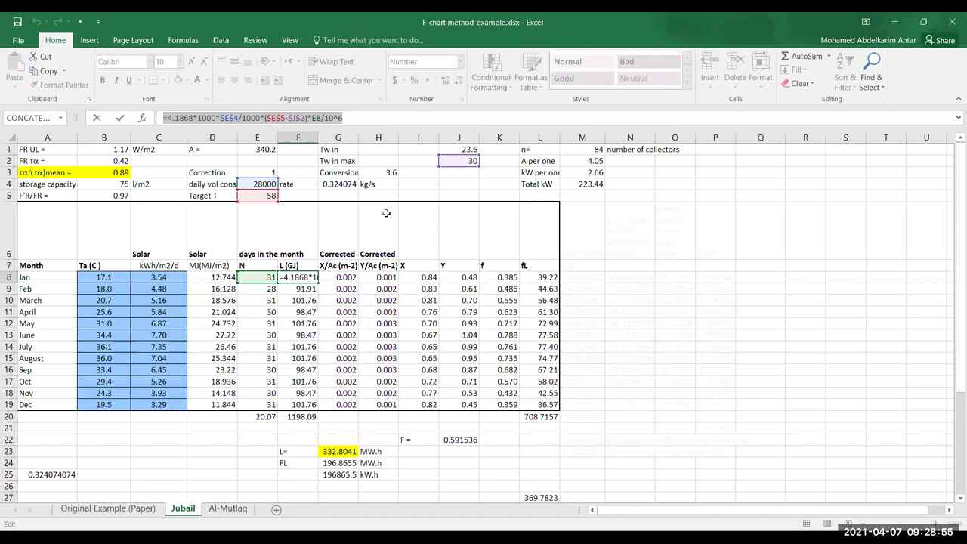
pyautogui.tripleClick(337, 118)
pyautogui.write('=')
pyautogui.click(301, 288)
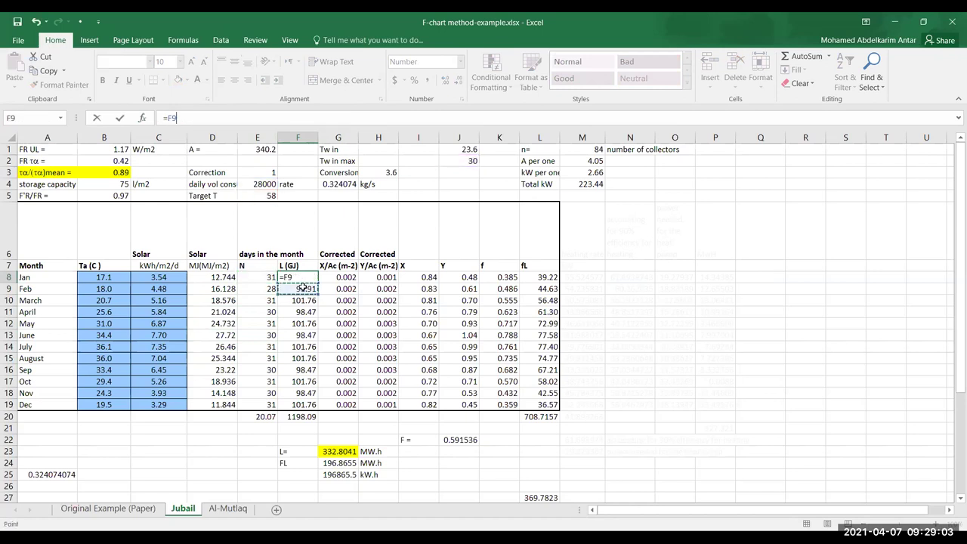
pyautogui.press('Escape')
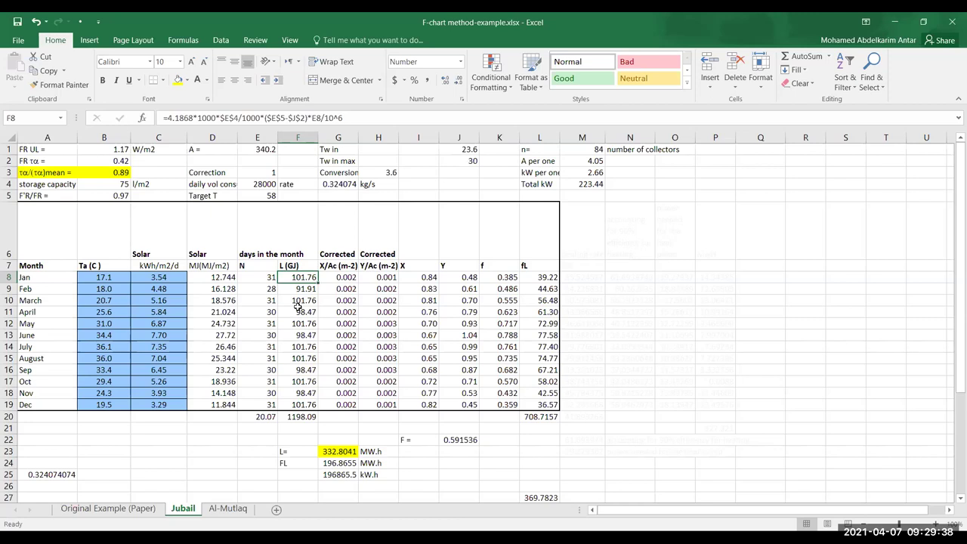
# - Examine the January formulas for corrected X/Ac in G8, corrected Y/Ac in H8 and f in K8
pyautogui.click(338, 277)
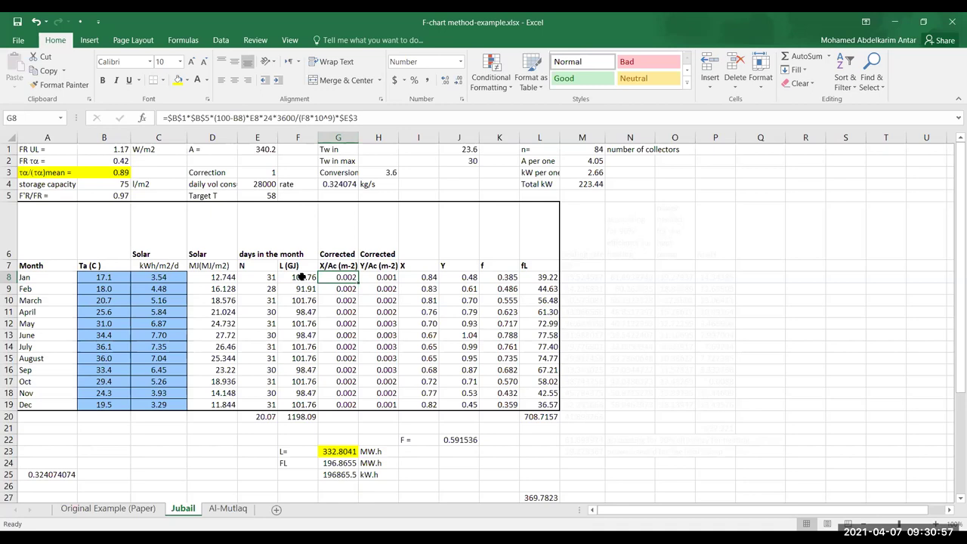
pyautogui.click(370, 278)
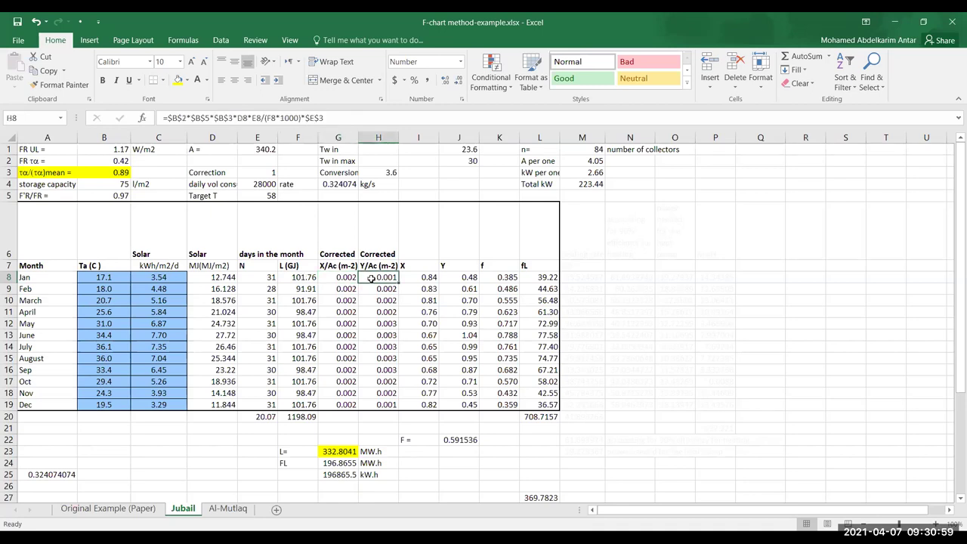
pyautogui.click(350, 278)
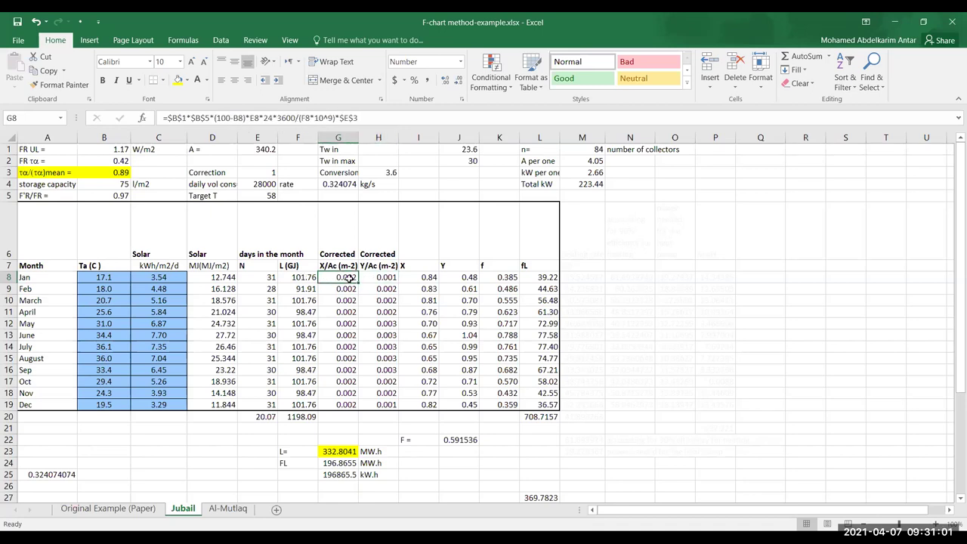
pyautogui.click(379, 278)
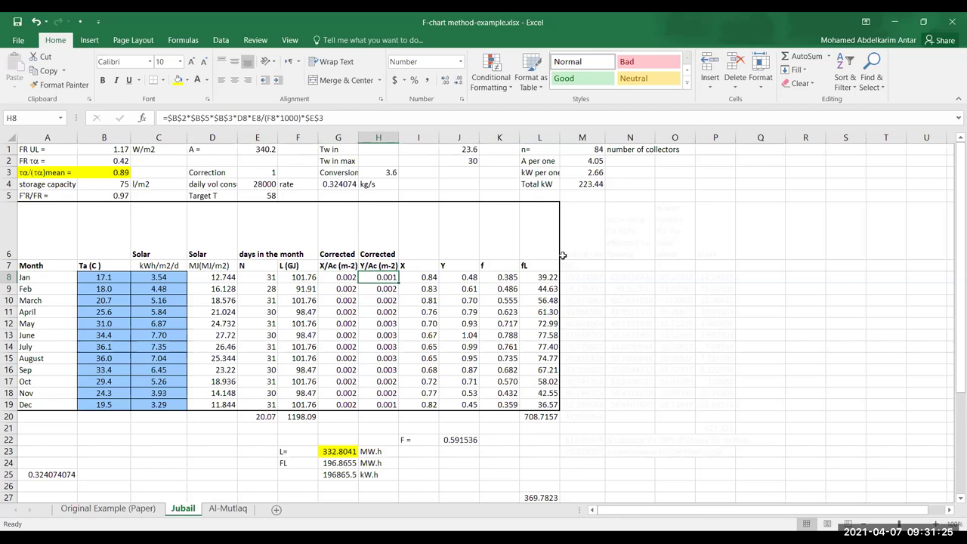
pyautogui.click(495, 277)
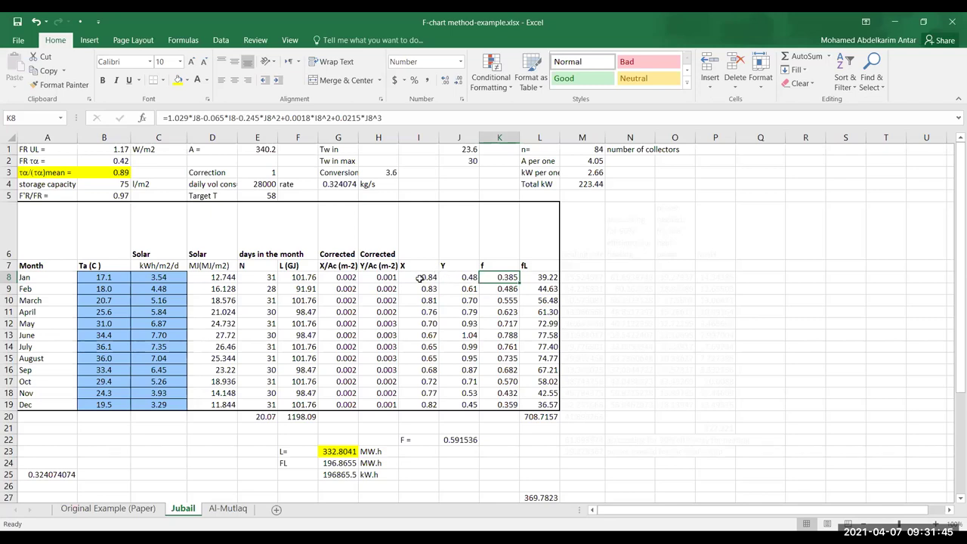
pyautogui.click(503, 278)
# - Examine the annual L and fL sums and the F ratio in J22, along with the economic and GHG analysis
pyautogui.click(300, 416)
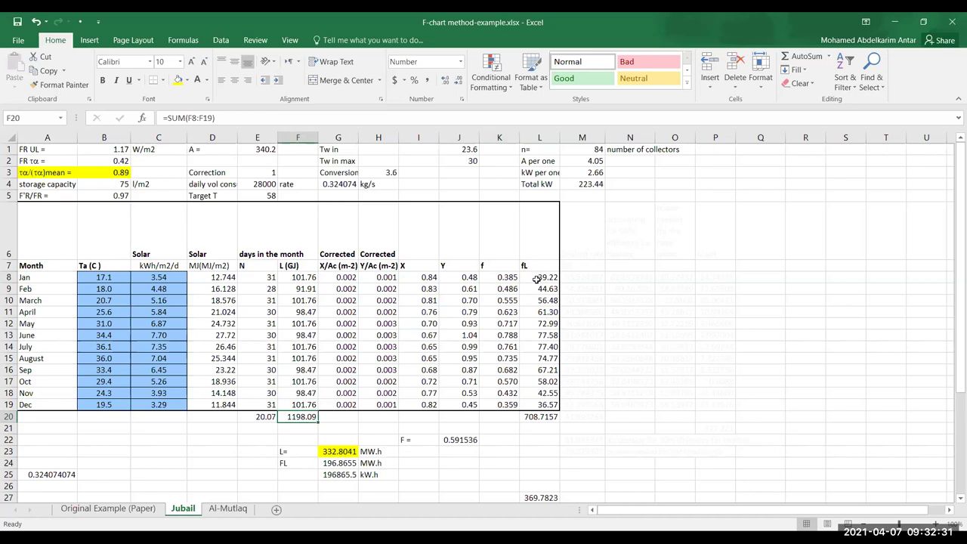
pyautogui.click(547, 418)
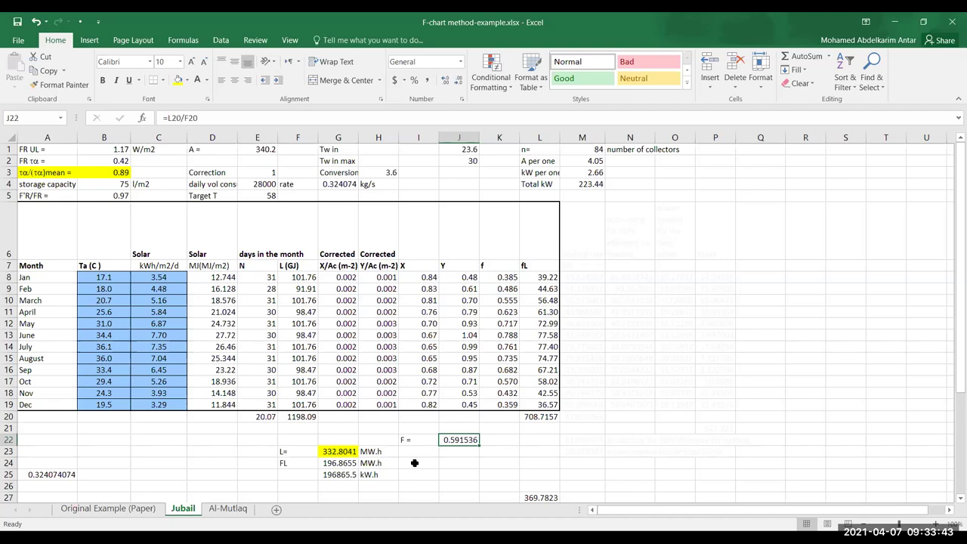
pyautogui.scroll(-5, 619, 433)
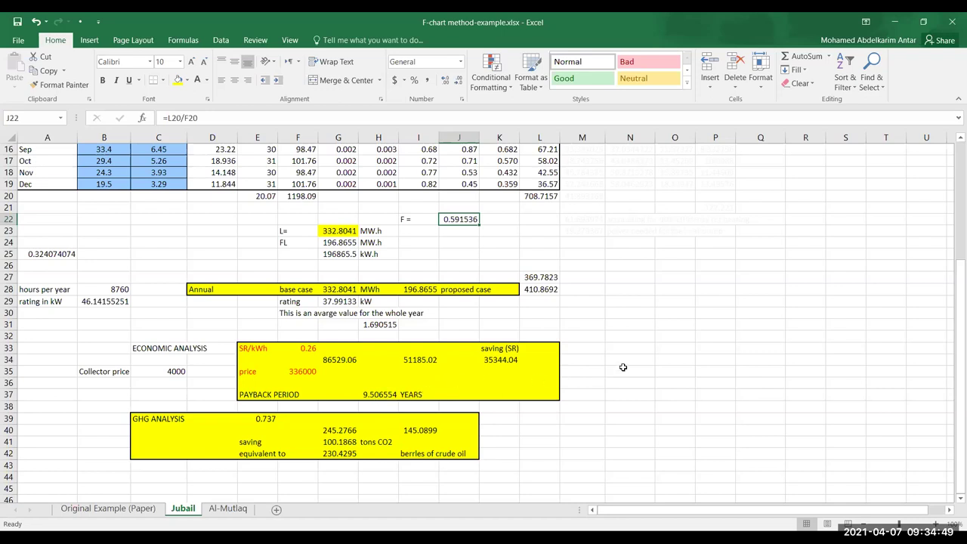
# - Highlight the annual F value in J22 with a yellow fill
pyautogui.scroll(5, 624, 367)
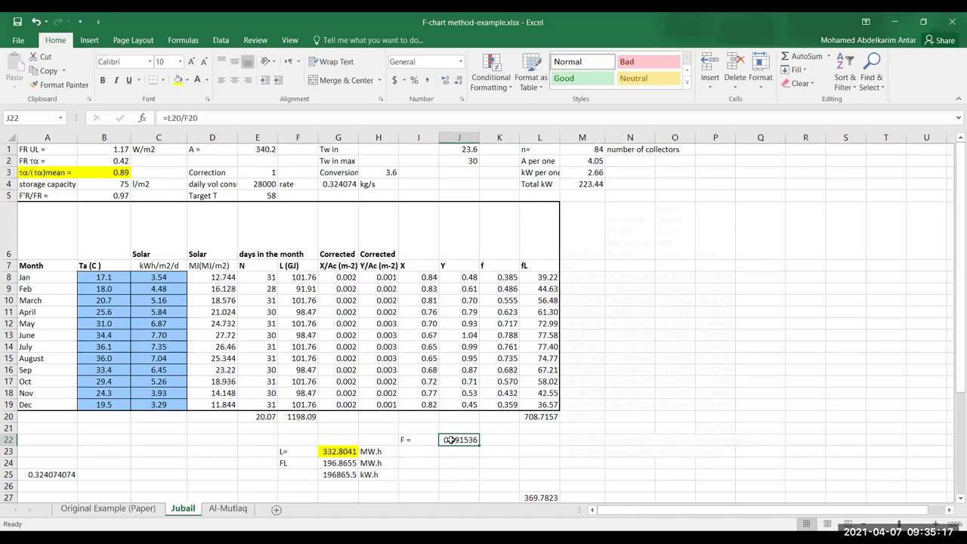
pyautogui.click(178, 80)
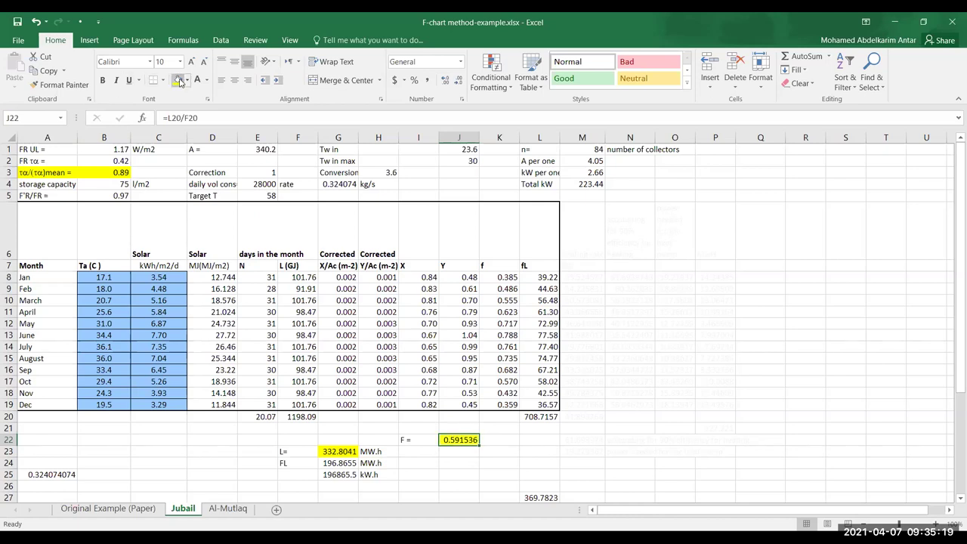
pyautogui.click(613, 312)
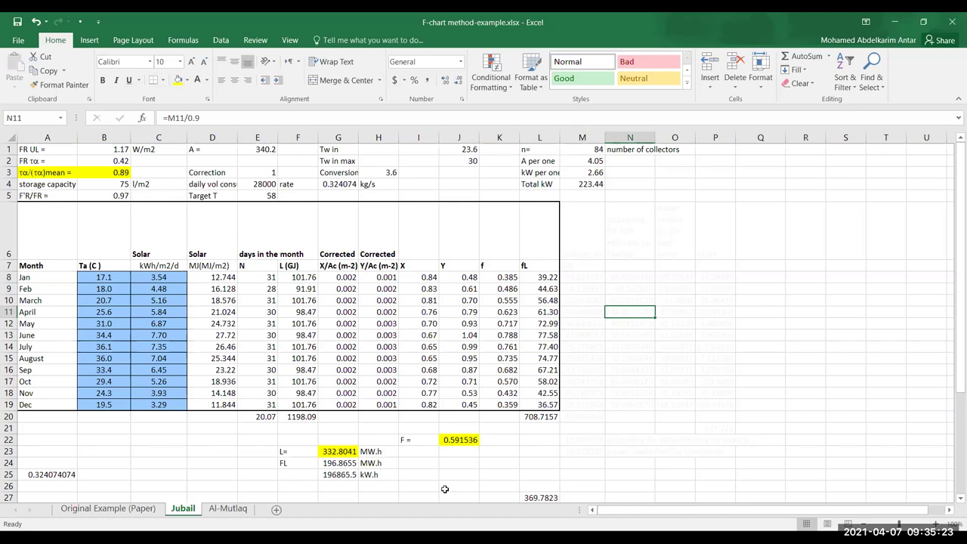
# - Add a thick outside border around the F label and its value in I22:J22
pyautogui.click(428, 438)
pyautogui.moveTo(427, 439); pyautogui.dragTo(453, 438)
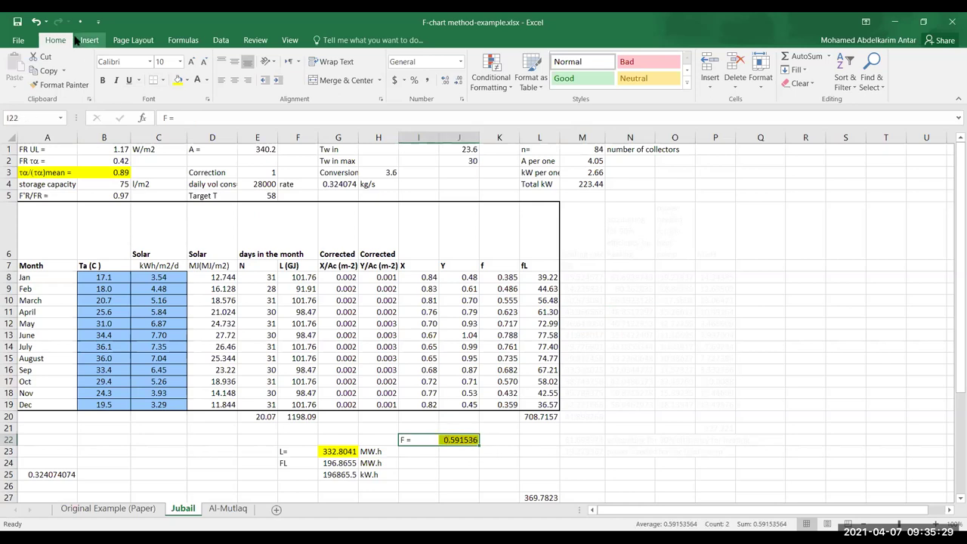
pyautogui.click(164, 80)
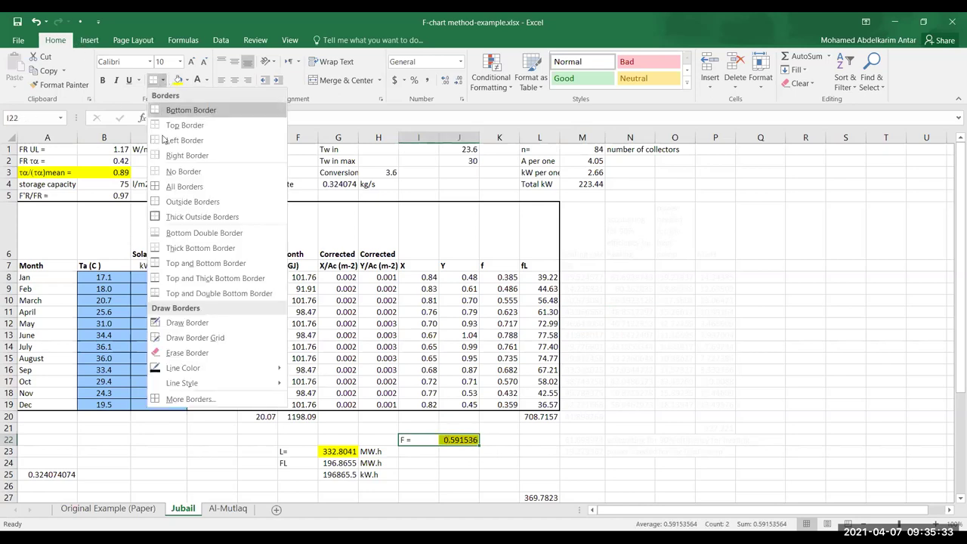
pyautogui.click(183, 218)
pyautogui.click(612, 432)
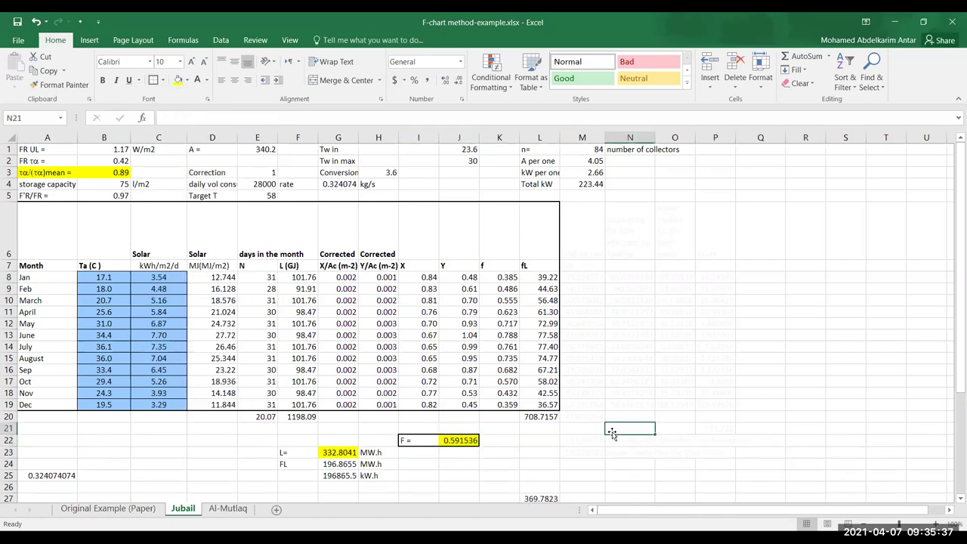
# - Set the number of collectors in M1 to 120 and check the recalculated F value and economic analysis
pyautogui.click(586, 149)
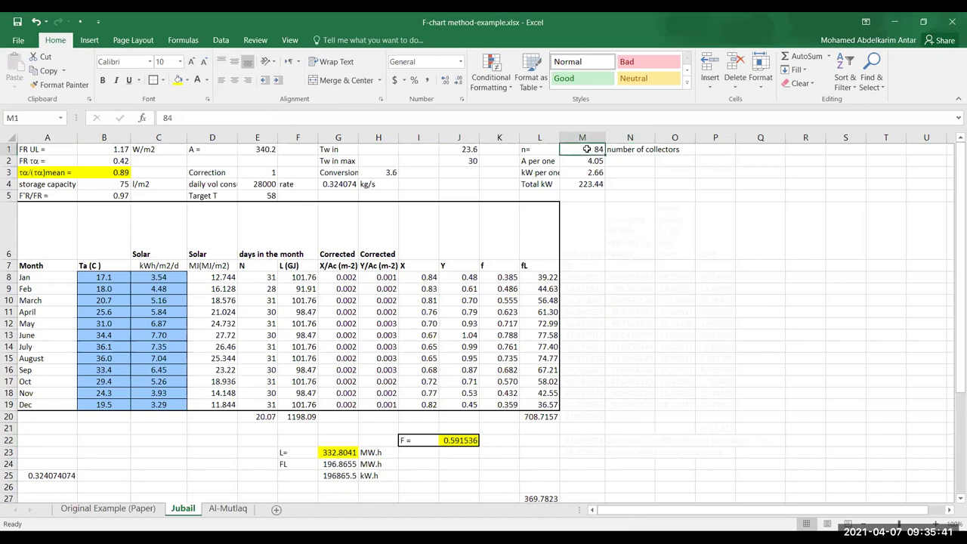
pyautogui.write('120')
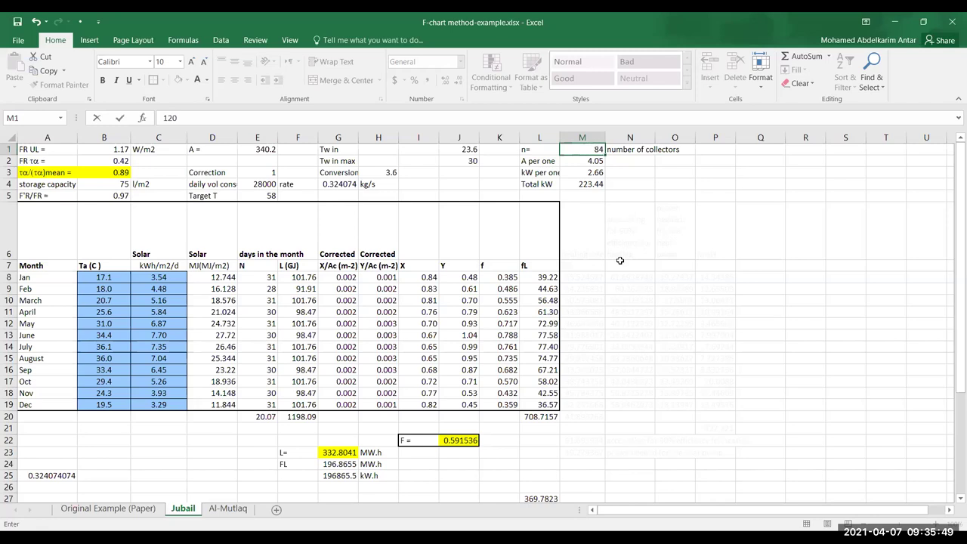
pyautogui.scroll(-5, 619, 260)
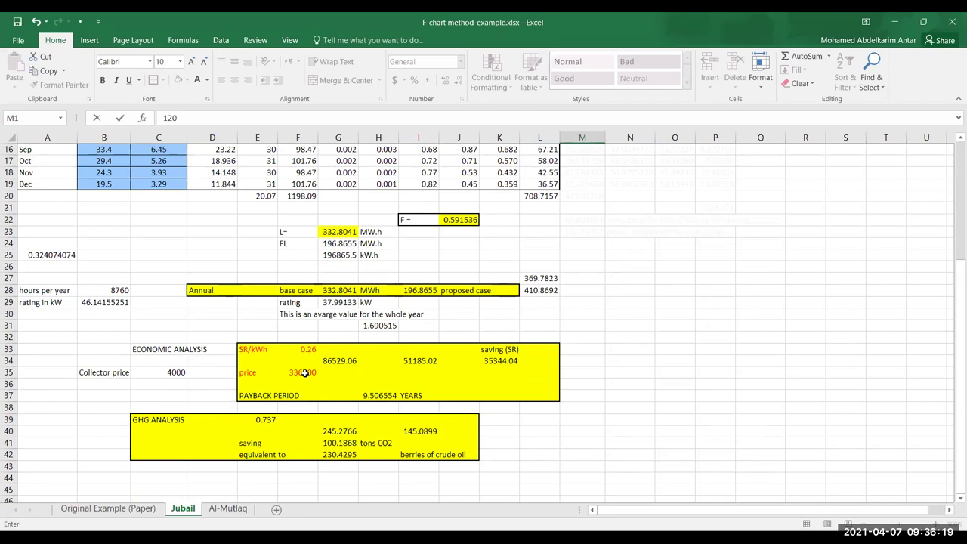
pyautogui.click(159, 372)
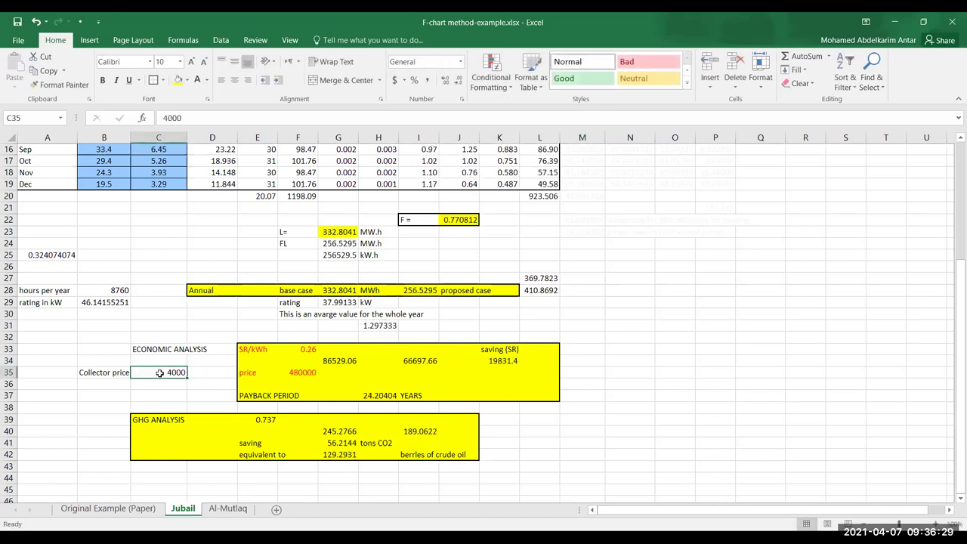
pyautogui.scroll(5, 583, 217)
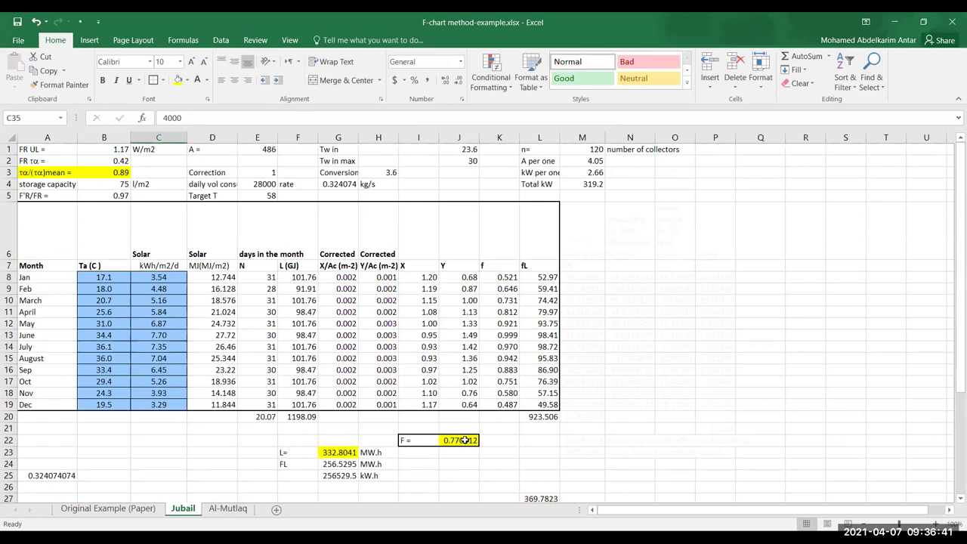
pyautogui.click(590, 148)
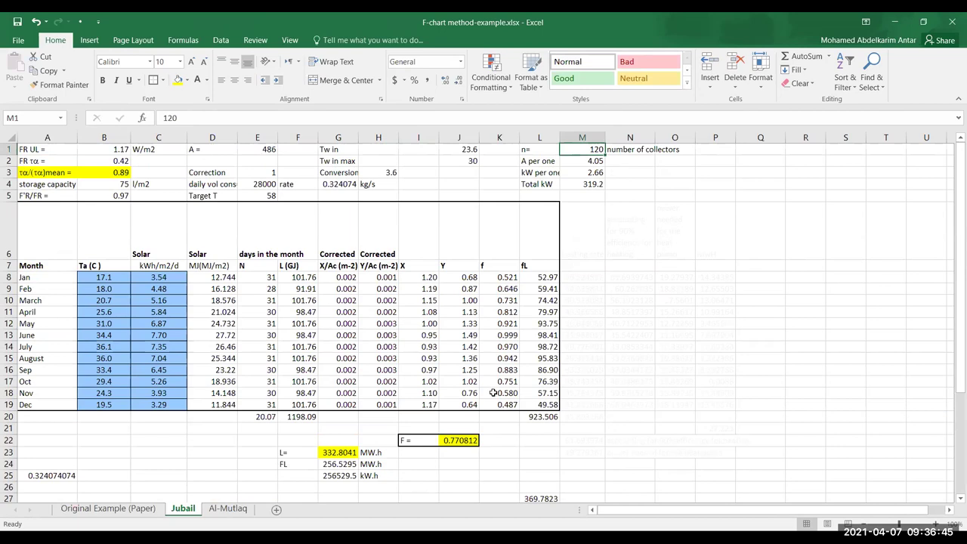
# - Set the collector price in C35 of the economic analysis to 3000
pyautogui.scroll(-10, 385, 302)
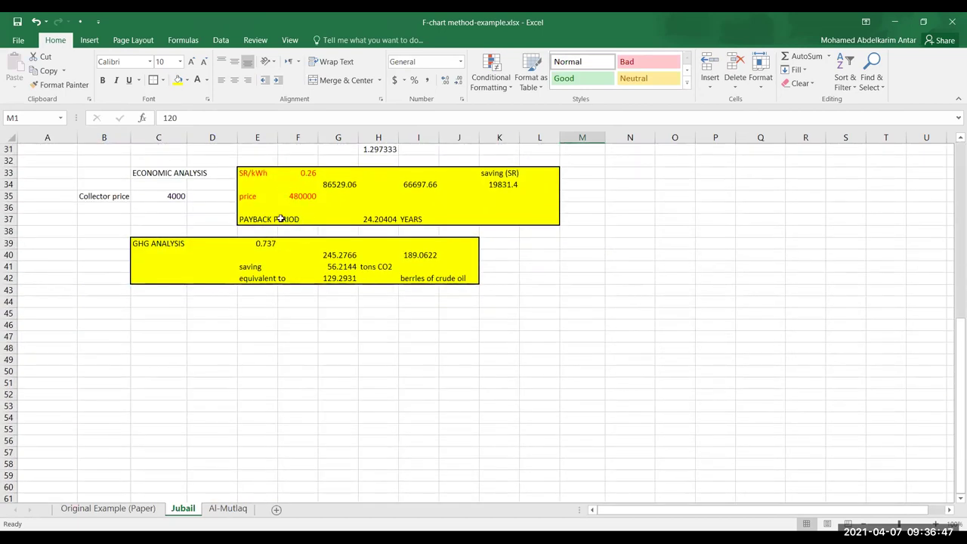
pyautogui.click(169, 195)
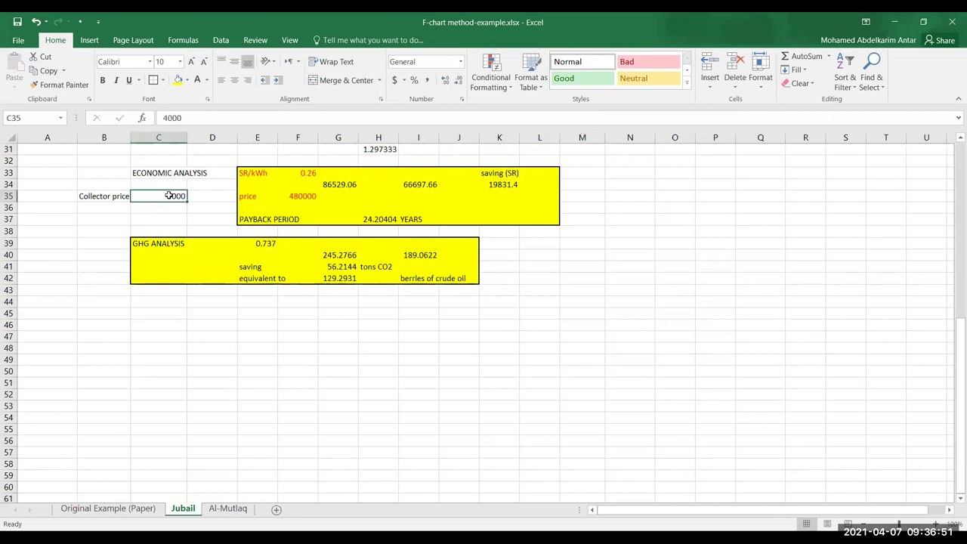
pyautogui.write('3000')
pyautogui.press('Return')
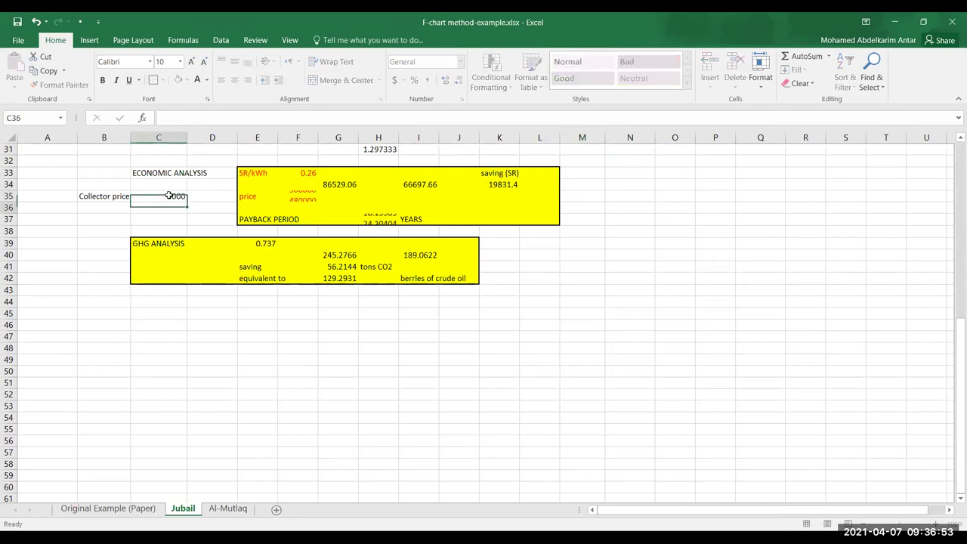
# - Examine the total price formula in F35 and return to the February load formula in F9
pyautogui.click(169, 195)
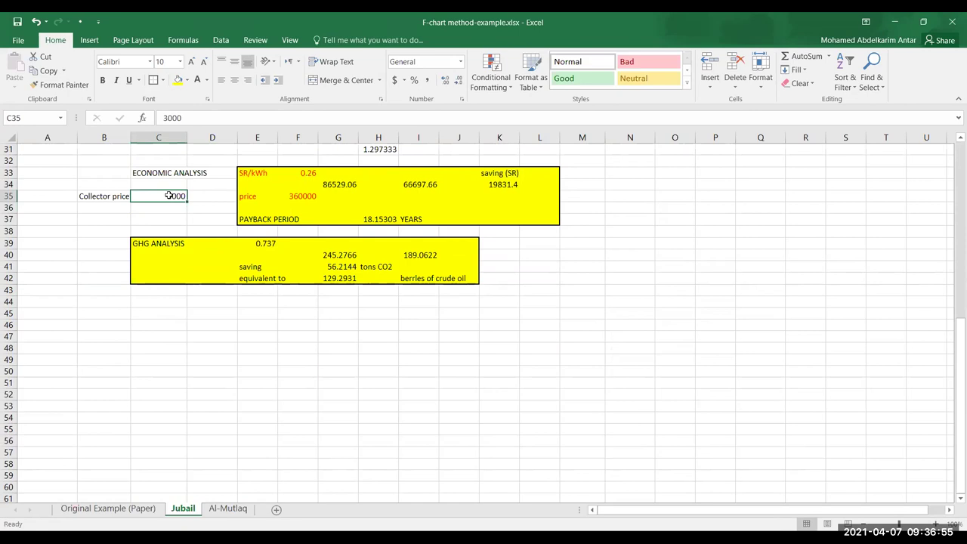
pyautogui.press('Right')
pyautogui.press('Right')
pyautogui.press('Right')
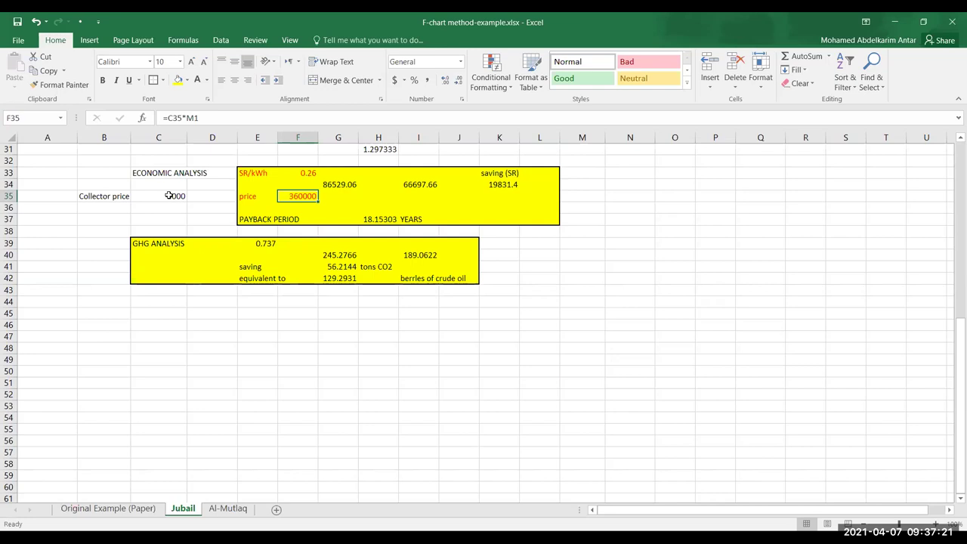
pyautogui.hotkey('ctrl', 'z')
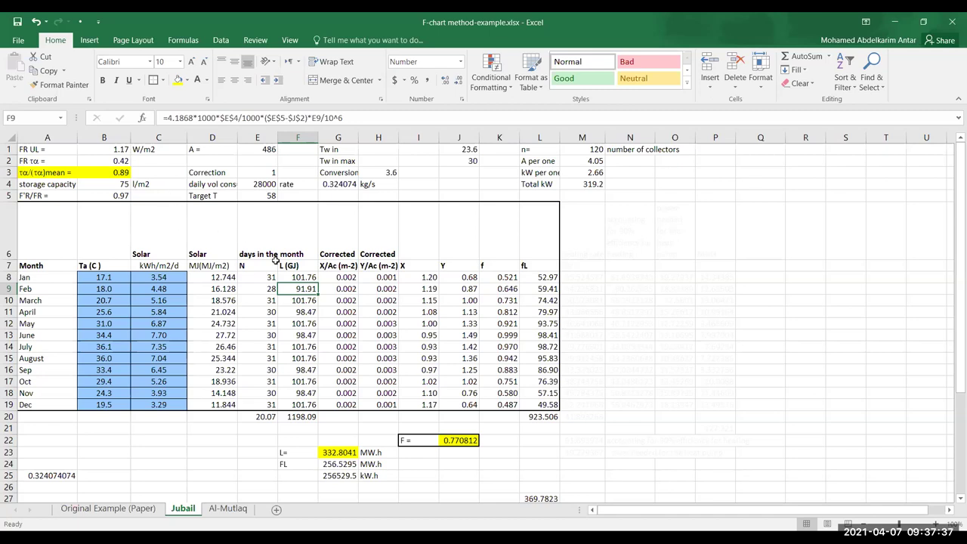
# - Set the number of collectors in M1 to 180 and check the recalculated F value
pyautogui.click(582, 150)
pyautogui.write('180')
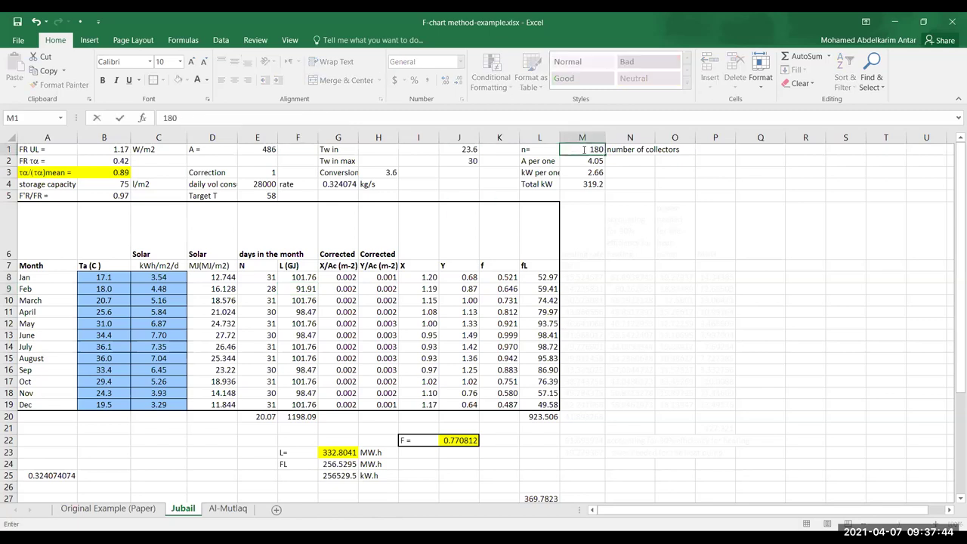
pyautogui.press('Return')
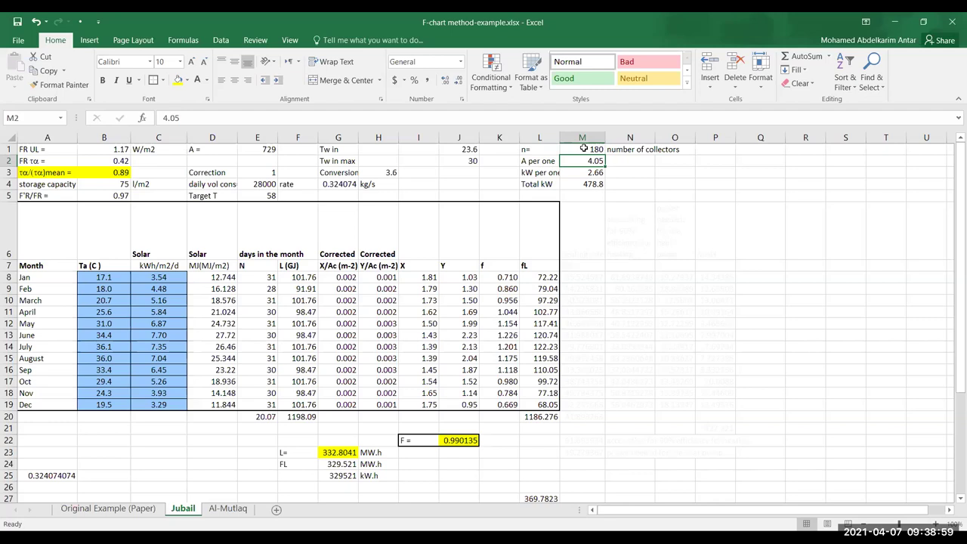
# - Set the number of collectors in M1 to 84 and review the recalculated F value, economic analysis and GHG analysis
pyautogui.click(583, 148)
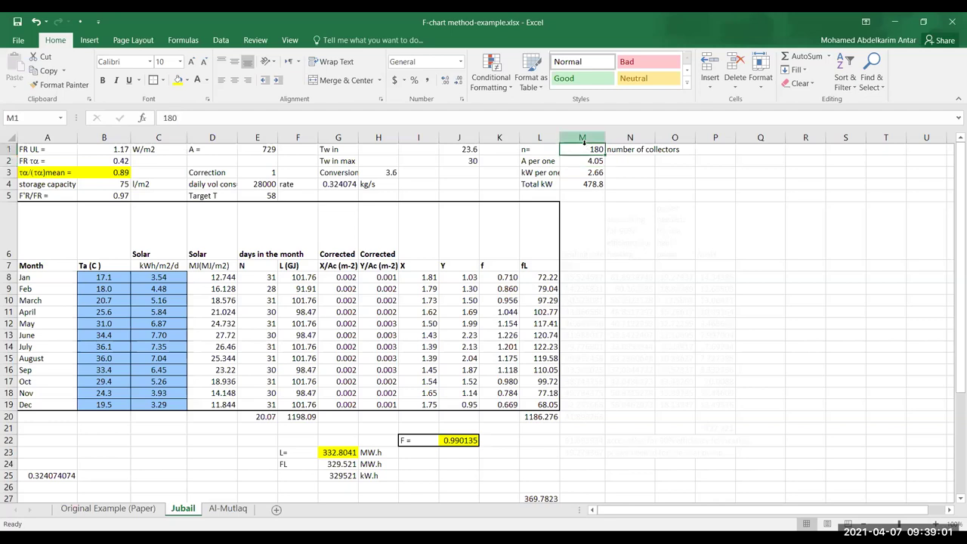
pyautogui.write('8')
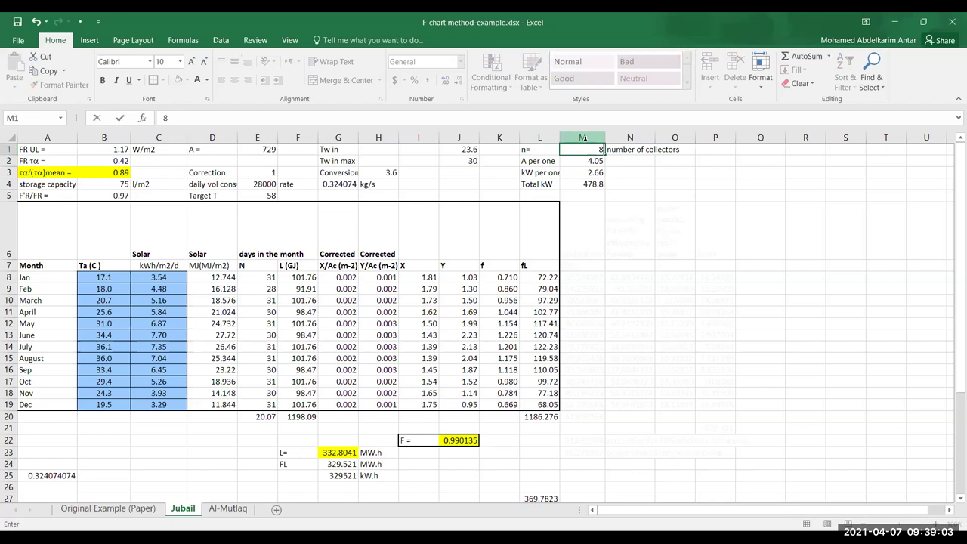
pyautogui.write('4')
pyautogui.press('Return')
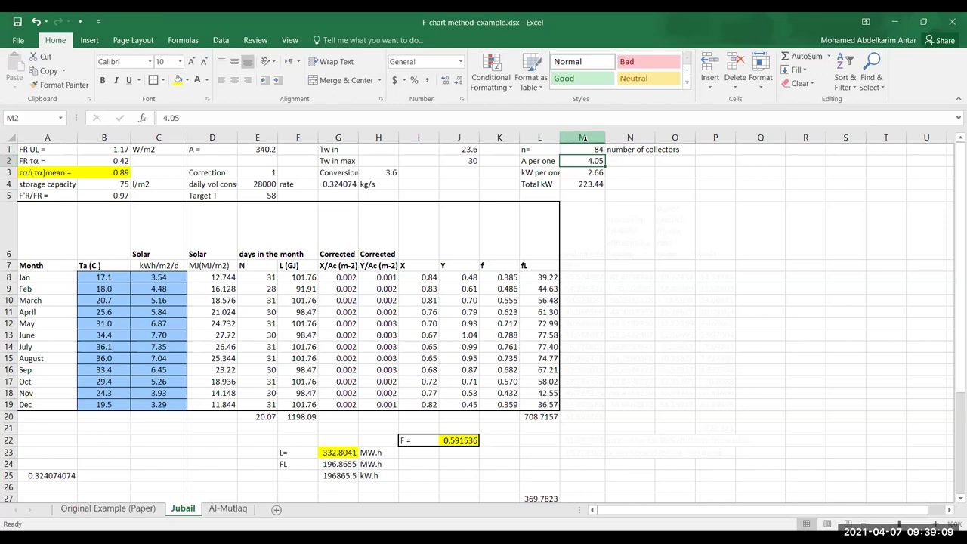
pyautogui.click(345, 438)
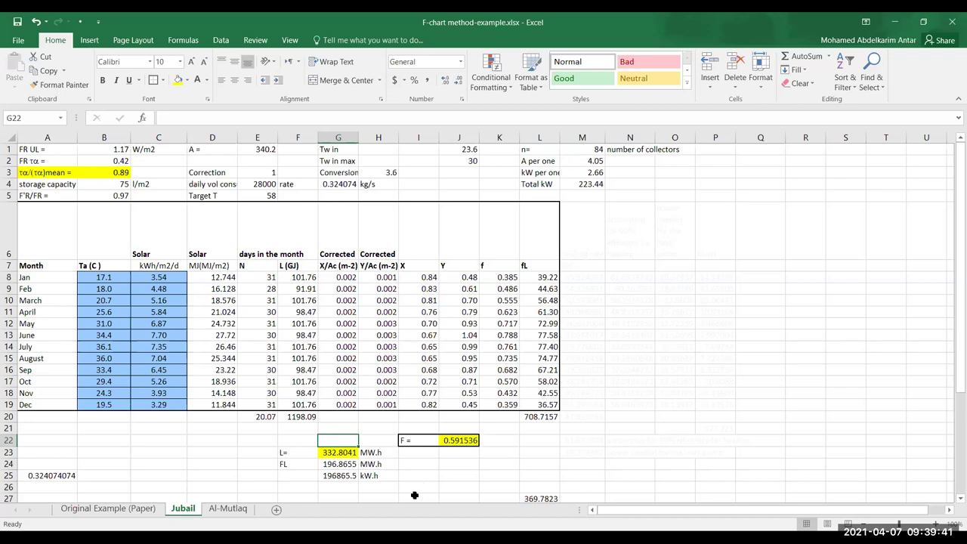
pyautogui.click(463, 448)
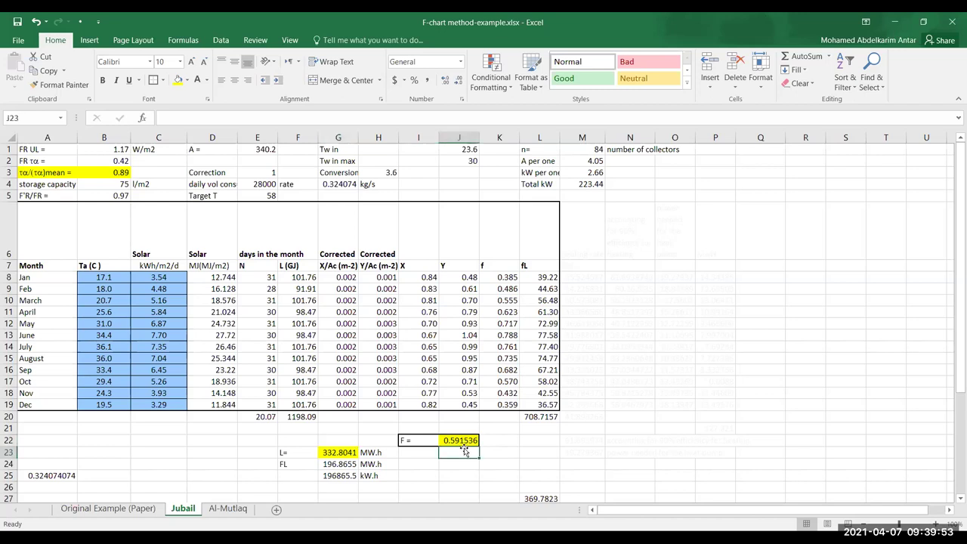
pyautogui.scroll(-5, 453, 446)
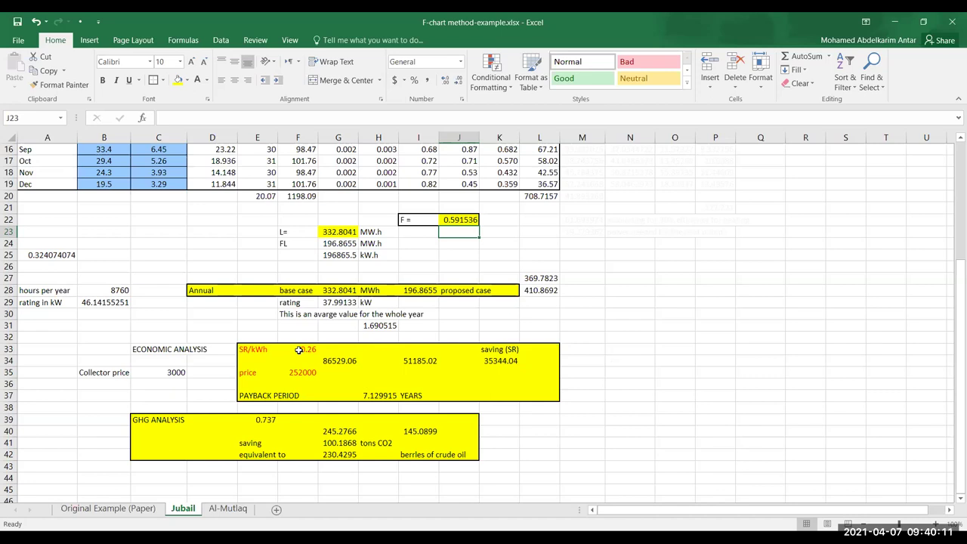
pyautogui.scroll(5, 299, 349)
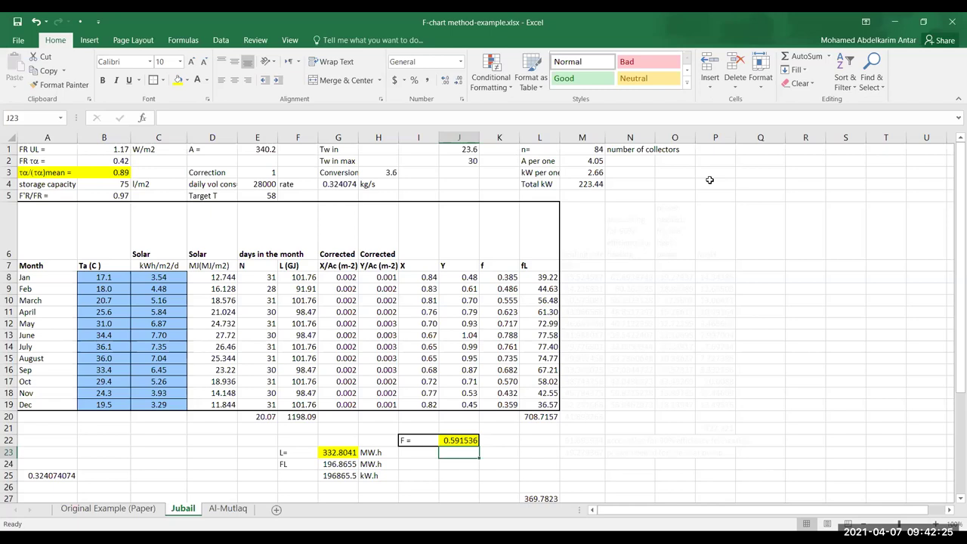
pyautogui.click(695, 194)
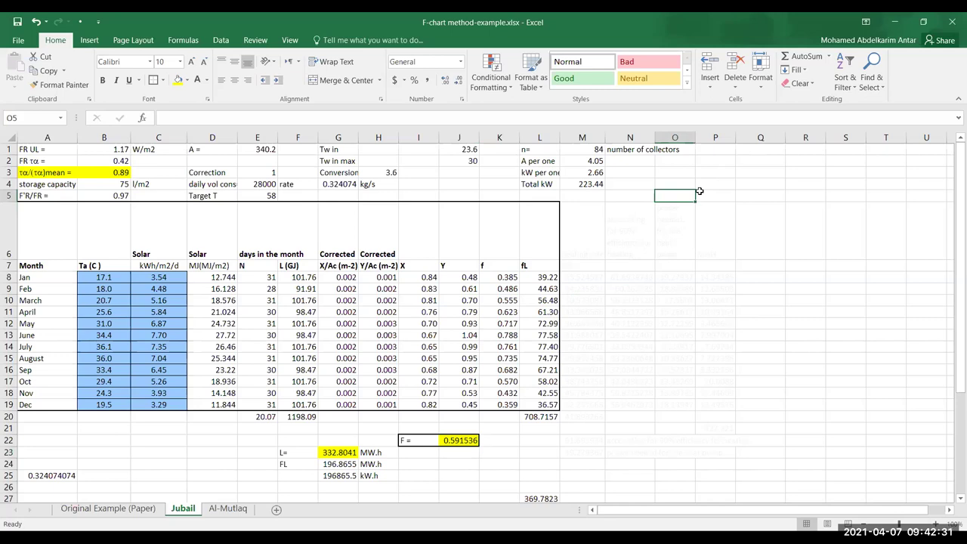
pyautogui.click(706, 197)
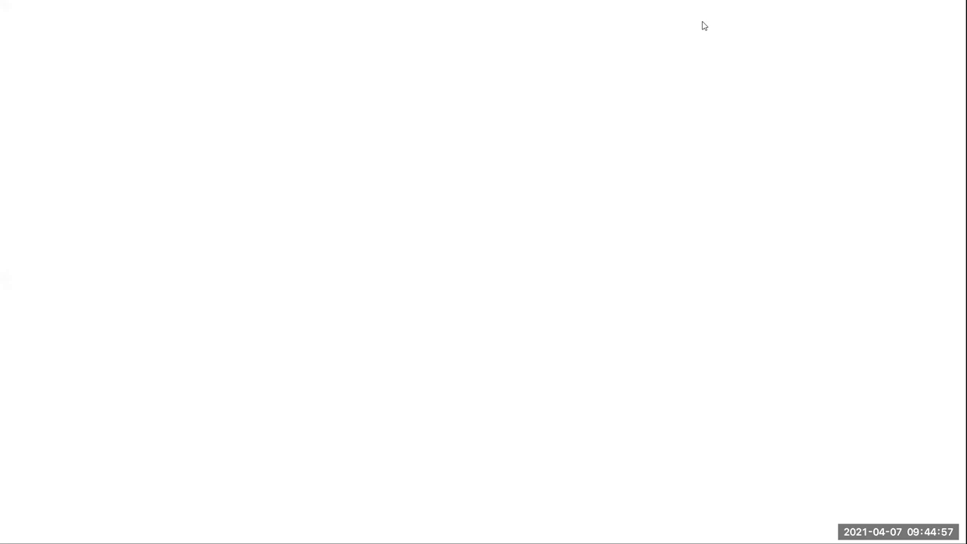
# - Add a text box reading "Concentration" to the blank whiteboard
pyautogui.click(274, 236)
pyautogui.write('C')
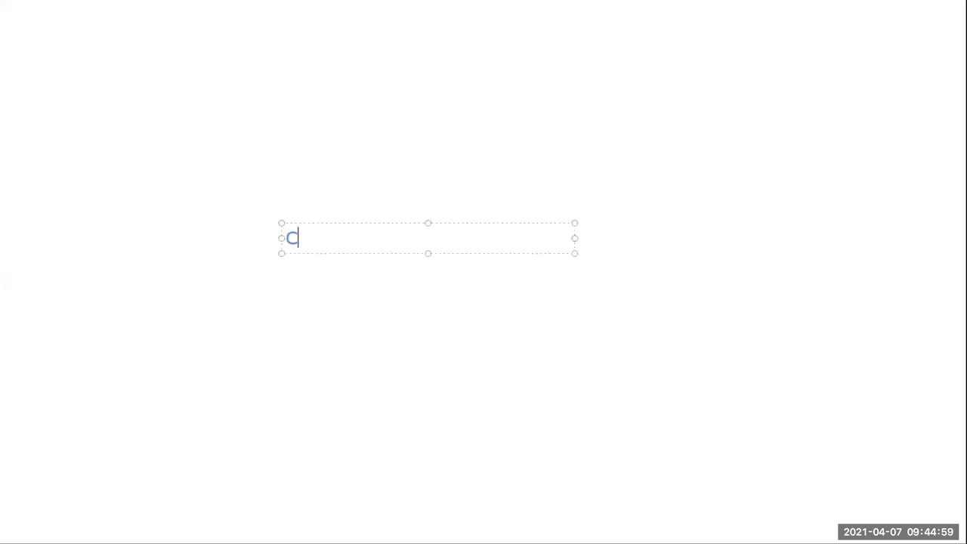
pyautogui.write('ocentratoi')
pyautogui.press('BackSpace')
pyautogui.press('BackSpace')
pyautogui.press('BackSpace')
pyautogui.write('ion')
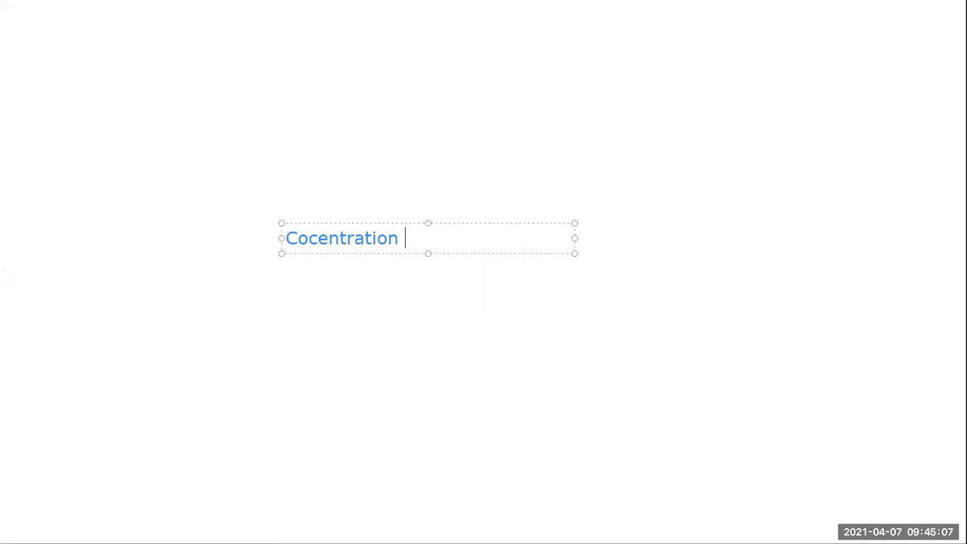
pyautogui.press('Home')
pyautogui.press('Right')
pyautogui.press('Right')
pyautogui.write('n')
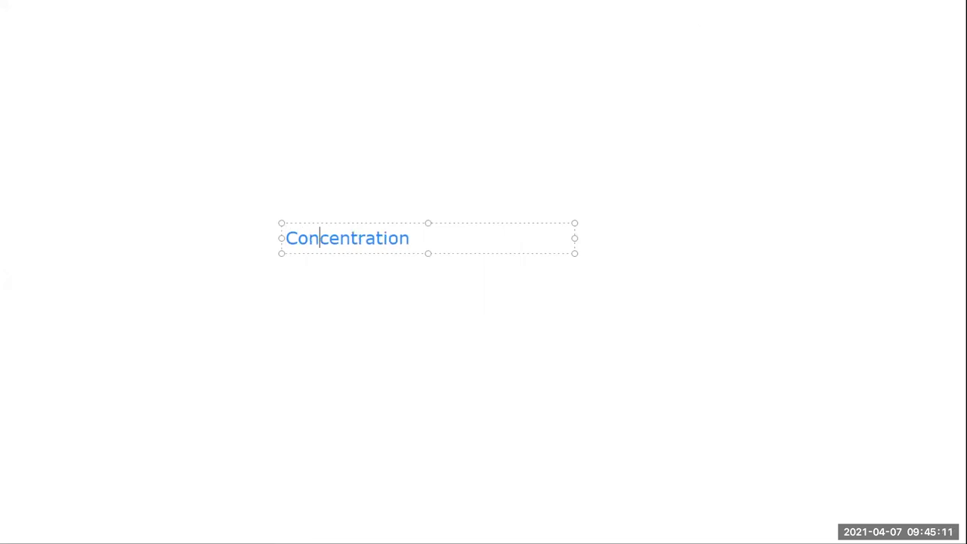
# - Extend the whiteboard text to "Concentration Course Evaluation" and widen its text box so it fits on one line
pyautogui.press('End')
pyautogui.write('Course Evalua')
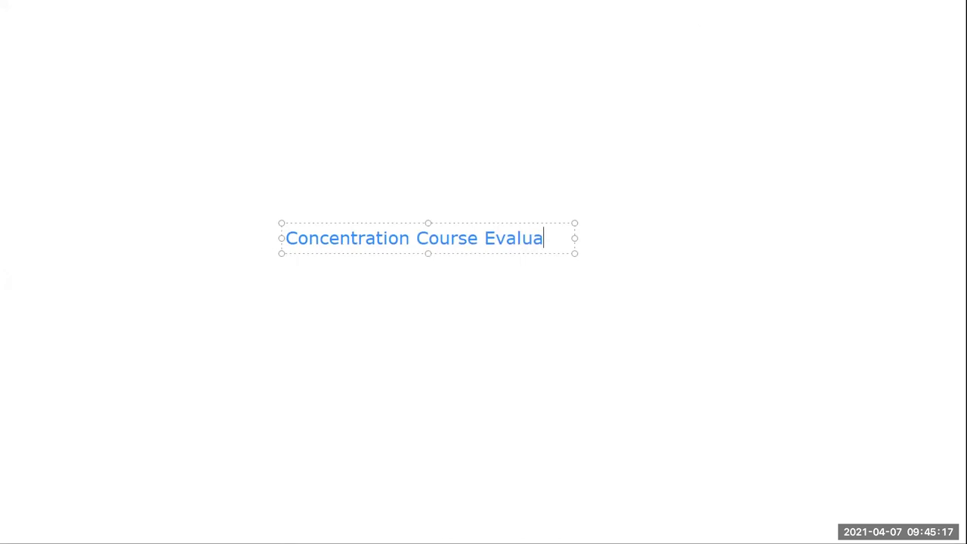
pyautogui.write('tion')
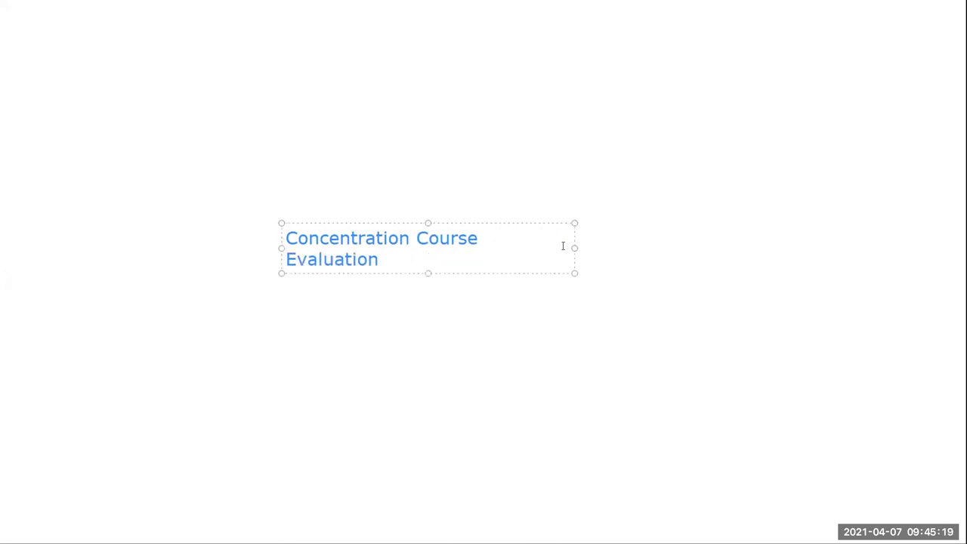
pyautogui.moveTo(574, 247); pyautogui.dragTo(694, 244)
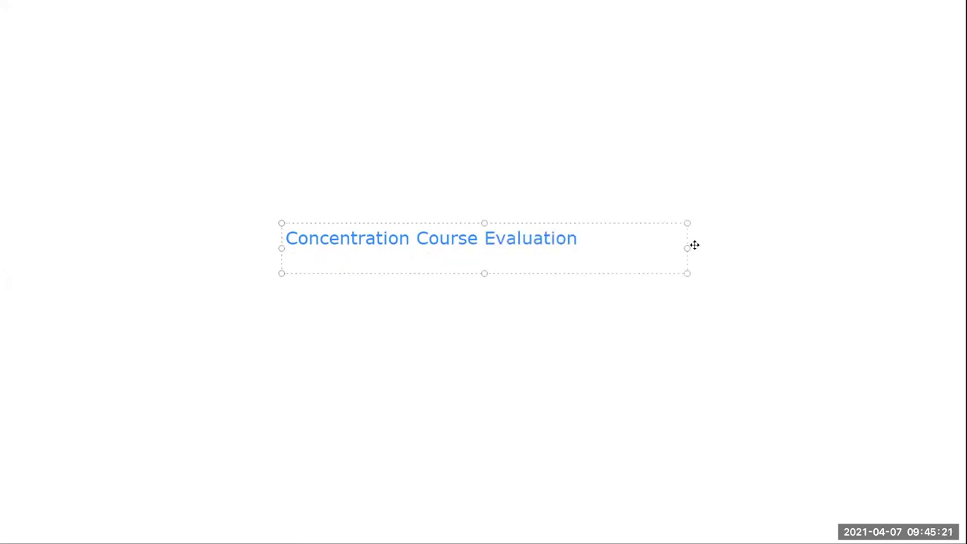
pyautogui.click(580, 345)
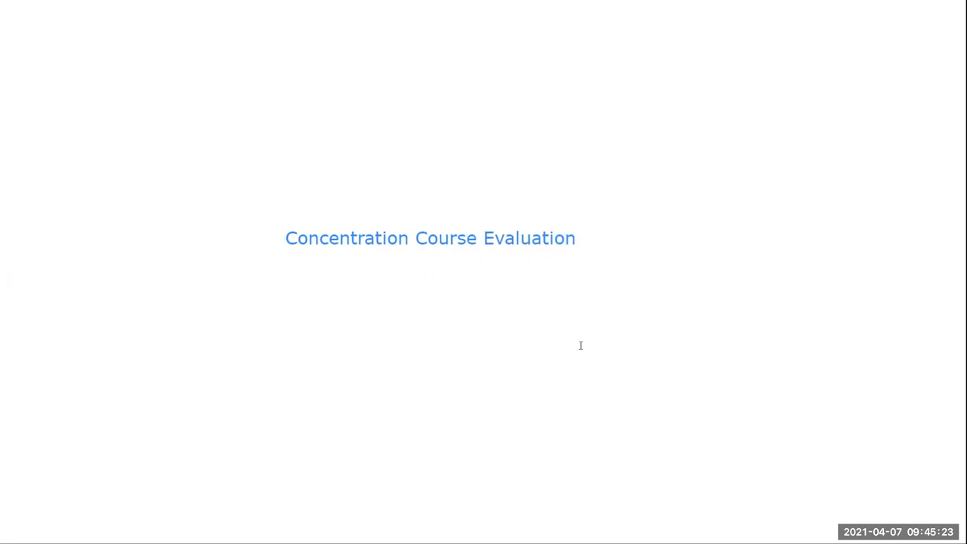